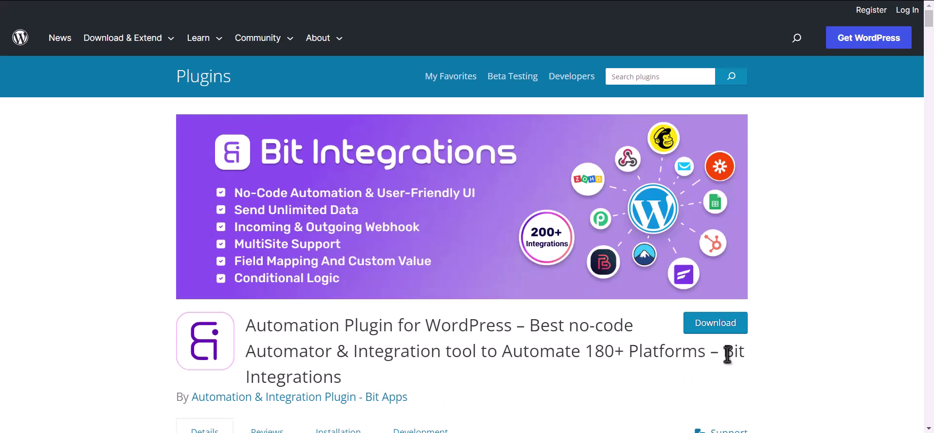
# - Highlight the Bit Integrations plugin title on its WordPress.org listing
pyautogui.moveTo(722, 350); pyautogui.dragTo(734, 374)
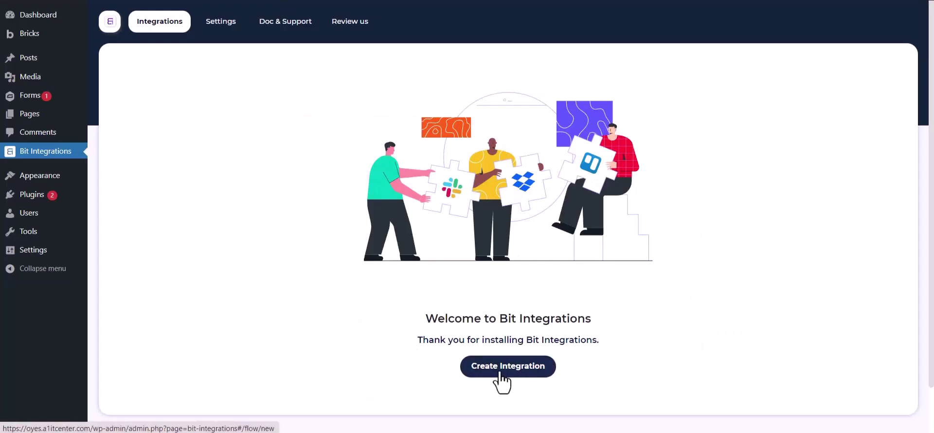
# - Create a new integration with Gravity Forms' Contact Us form as its trigger
pyautogui.click(501, 372)
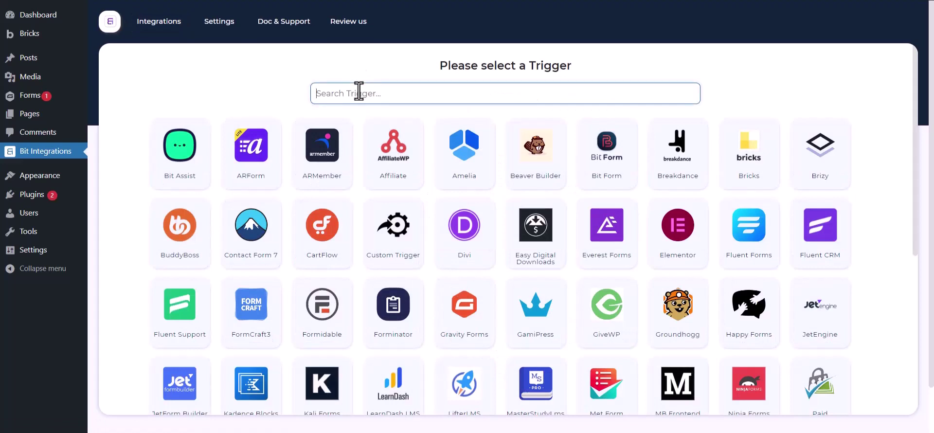
pyautogui.write('gravity forms')
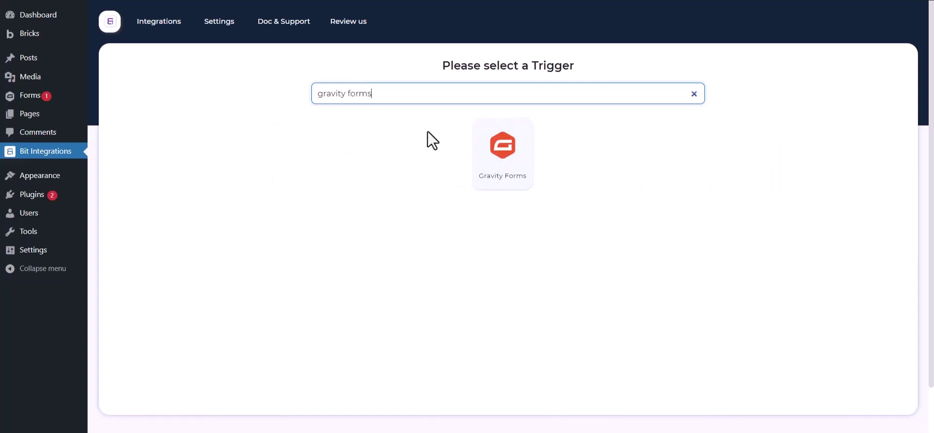
pyautogui.click(484, 163)
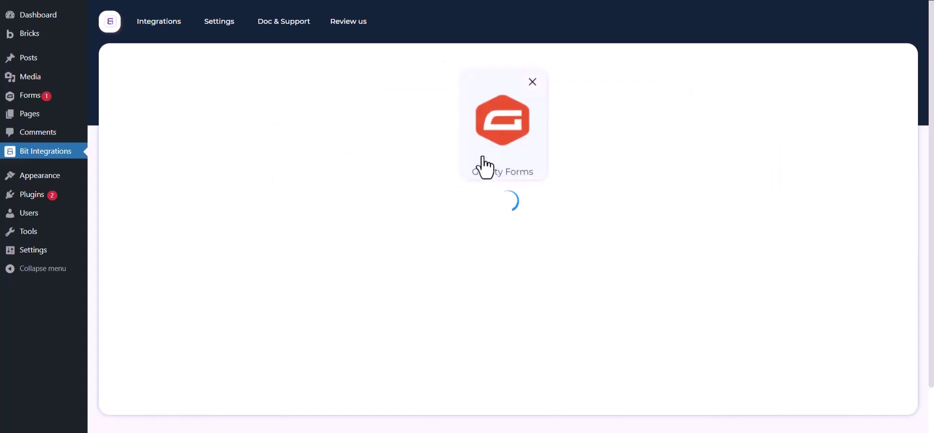
pyautogui.click(512, 235)
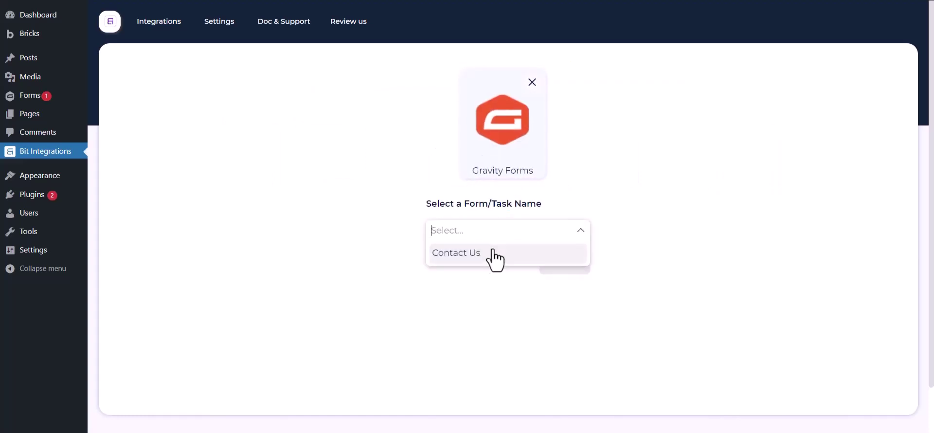
pyautogui.click(491, 255)
pyautogui.click(486, 293)
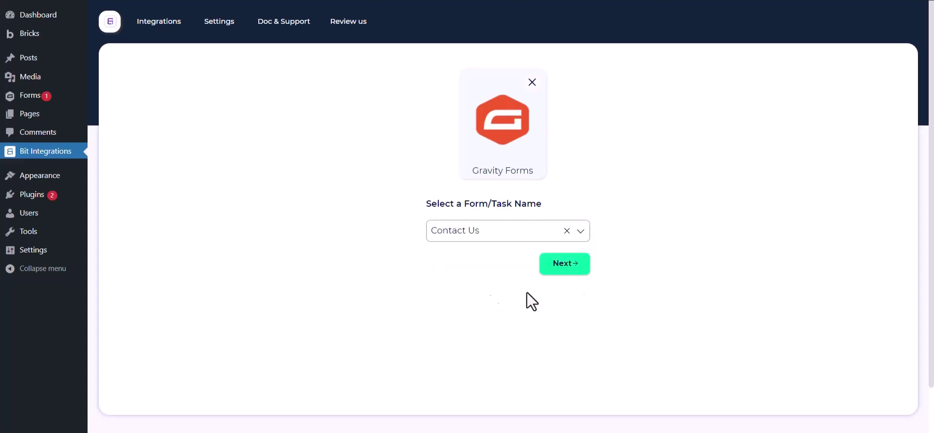
pyautogui.click(569, 270)
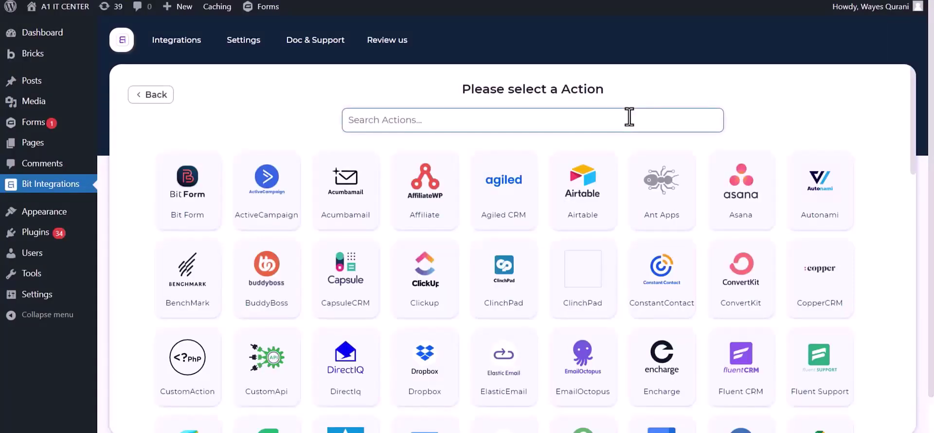
# - Select WhatsApp as the integration's action and look over the Integration Name field
pyautogui.write('WhatsA')
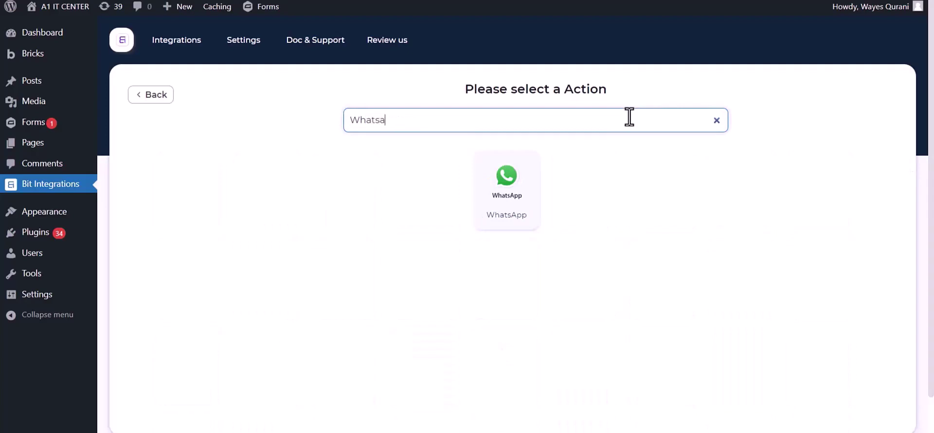
pyautogui.write('pp')
pyautogui.click(517, 194)
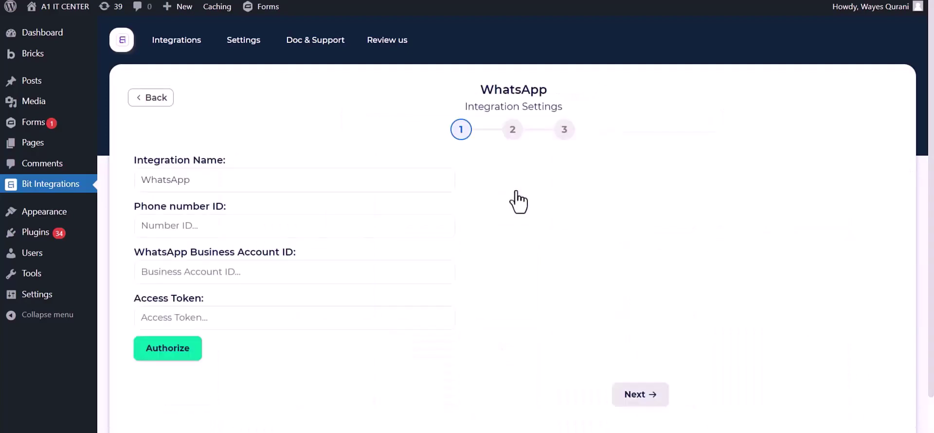
pyautogui.moveTo(248, 160); pyautogui.dragTo(131, 159)
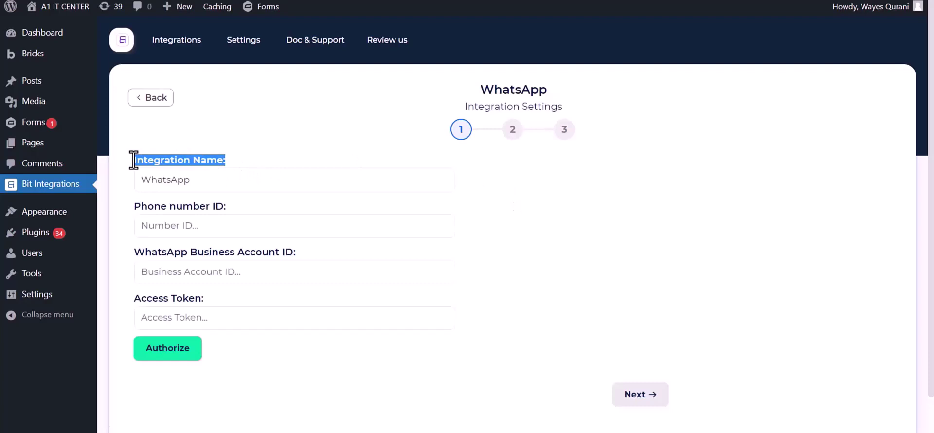
pyautogui.click(188, 179)
# - Review the Phone number ID, WhatsApp Business Account ID and Access Token fields
pyautogui.moveTo(202, 183)
pyautogui.mouseDown()
pyautogui.moveTo(140, 183)
pyautogui.moveTo(226, 206)
pyautogui.mouseUp()
pyautogui.moveTo(130, 252); pyautogui.dragTo(292, 250)
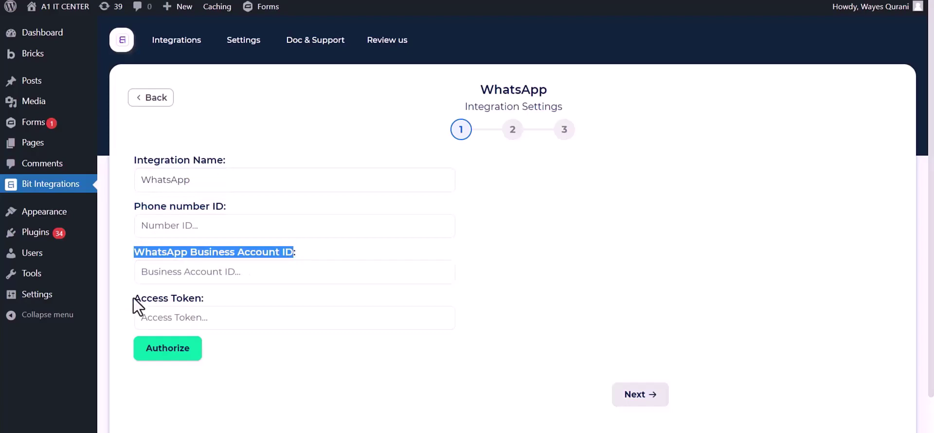
pyautogui.moveTo(132, 298); pyautogui.dragTo(219, 299)
pyautogui.click(294, 355)
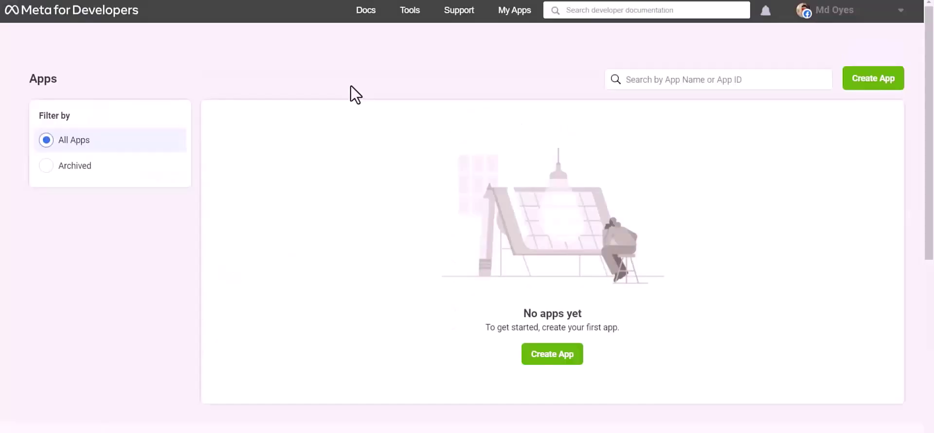
# - Start a new Meta app with the Other use case and Business app type
pyautogui.click(886, 81)
pyautogui.scroll(1, 887, 89)
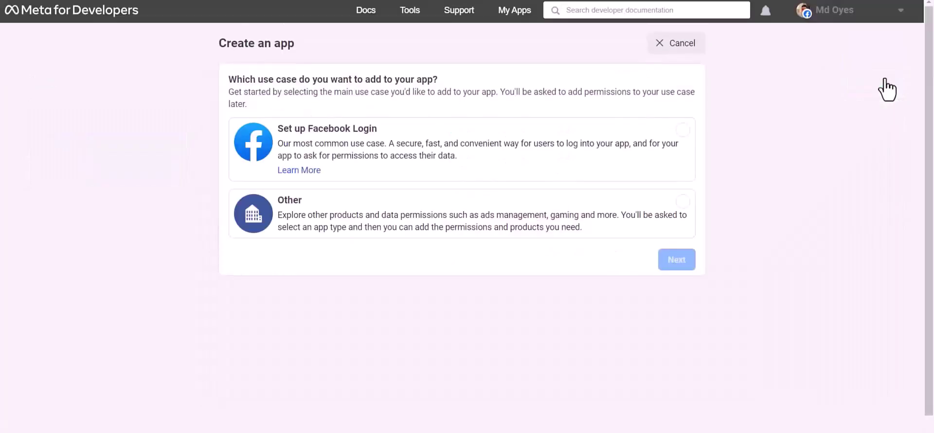
pyautogui.click(488, 229)
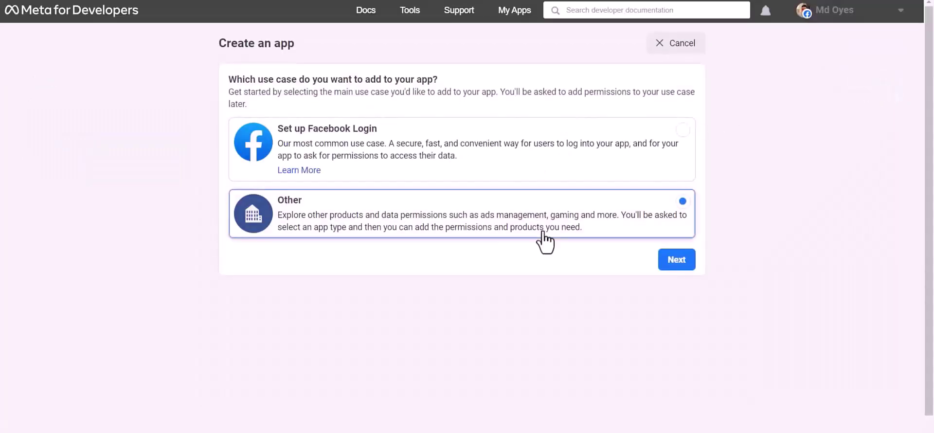
pyautogui.click(680, 265)
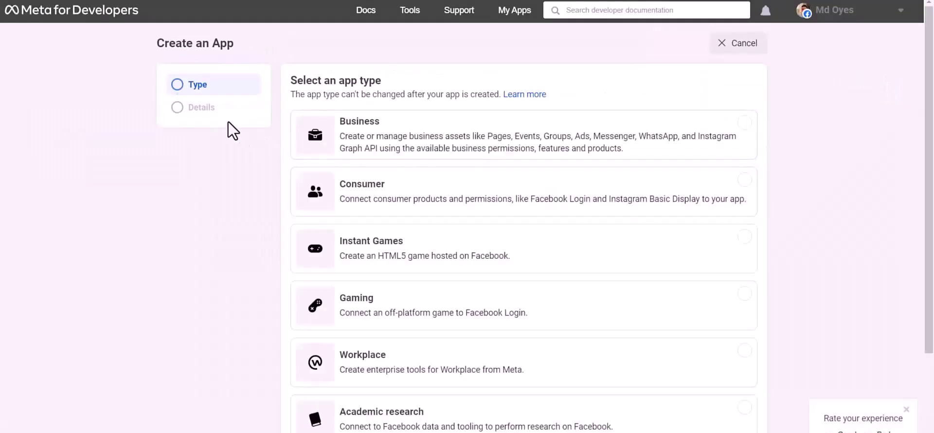
pyautogui.click(455, 146)
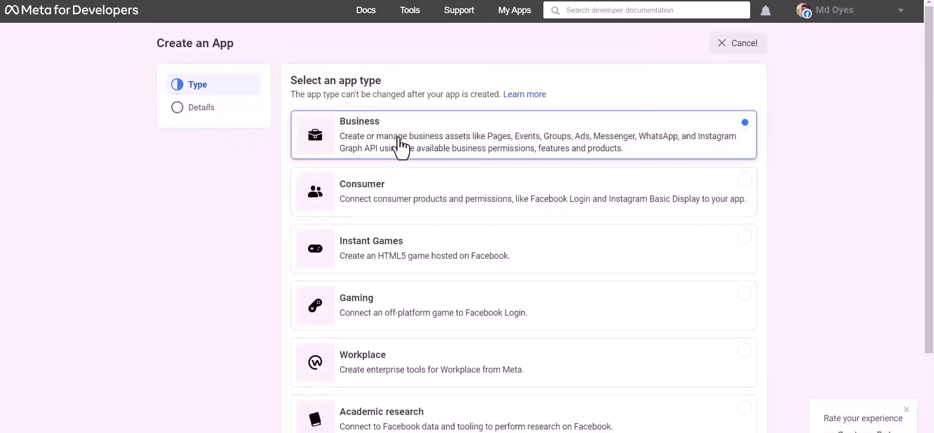
pyautogui.scroll(-2, 668, 146)
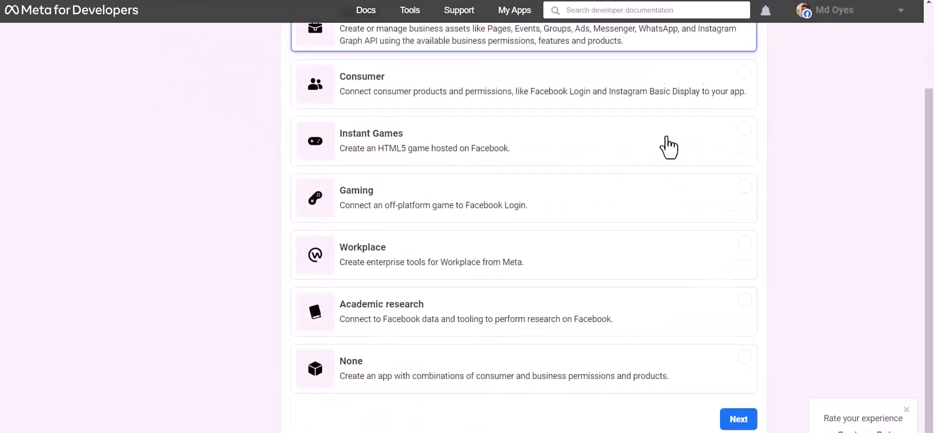
pyautogui.click(737, 415)
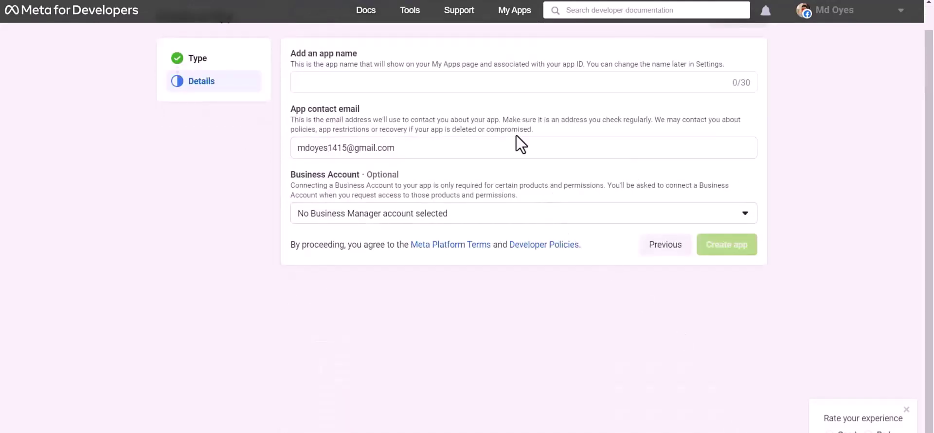
# - Name the app Bit Integrations and create it, confirming with the saved password
pyautogui.click(377, 81)
pyautogui.write('Bit Int')
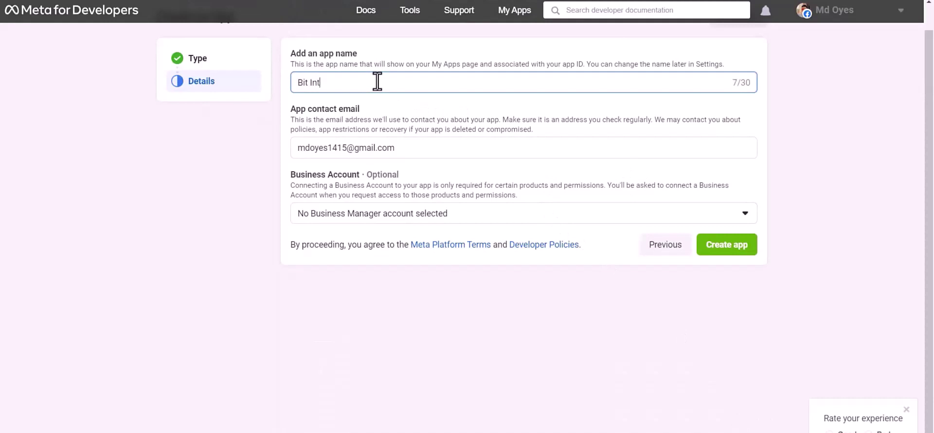
pyautogui.write('ns')
pyautogui.click(726, 245)
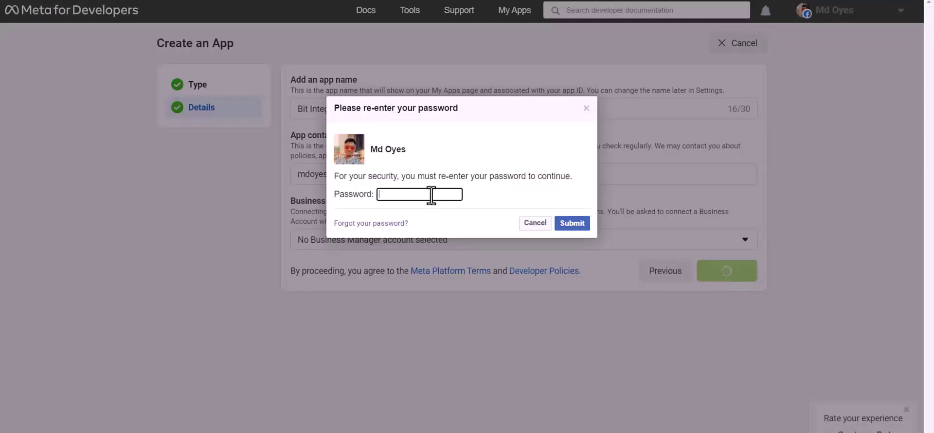
pyautogui.click(433, 195)
pyautogui.click(444, 227)
# - Set up the WhatsApp product with the Test Business account and open its Getting started page
pyautogui.press('Return')
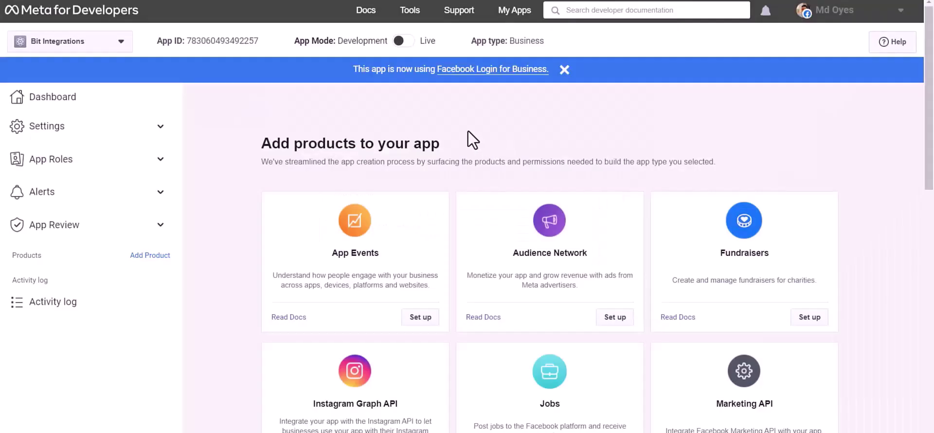
pyautogui.scroll(-2, 506, 112)
pyautogui.scroll(-3, 506, 113)
pyautogui.scroll(-5, 506, 113)
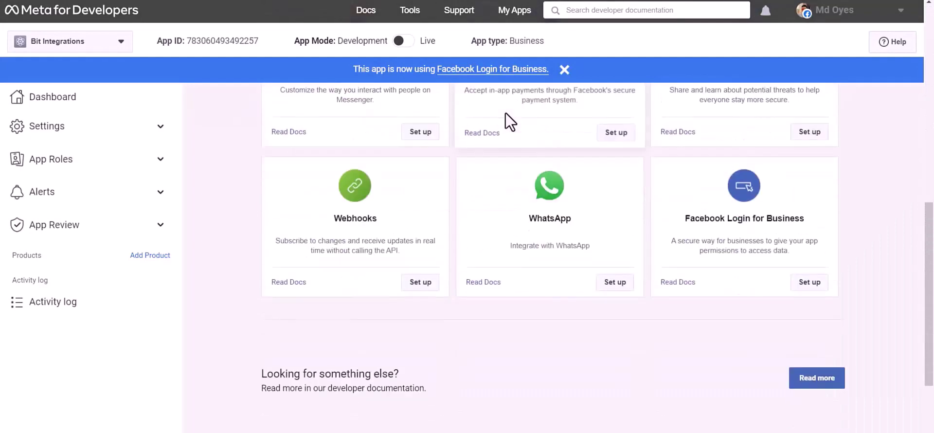
pyautogui.click(615, 283)
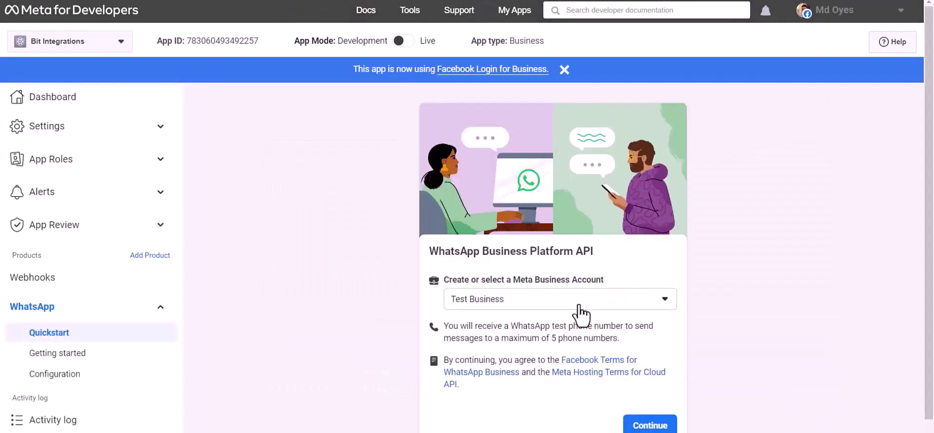
pyautogui.click(650, 426)
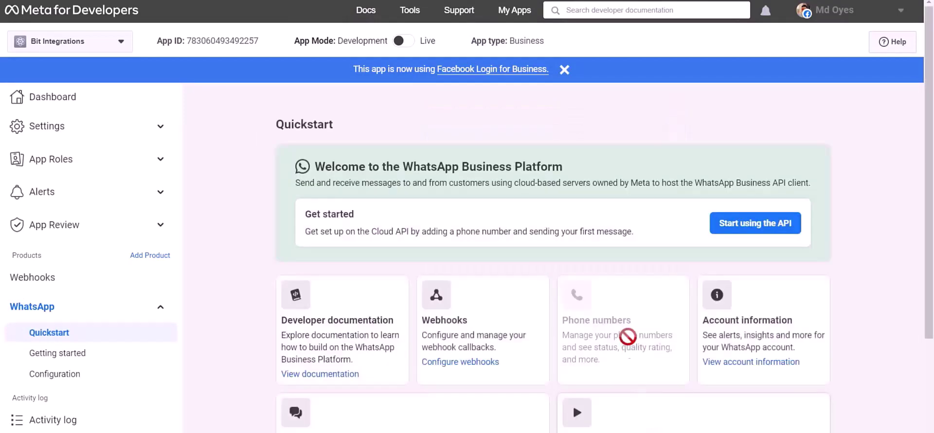
pyautogui.click(86, 363)
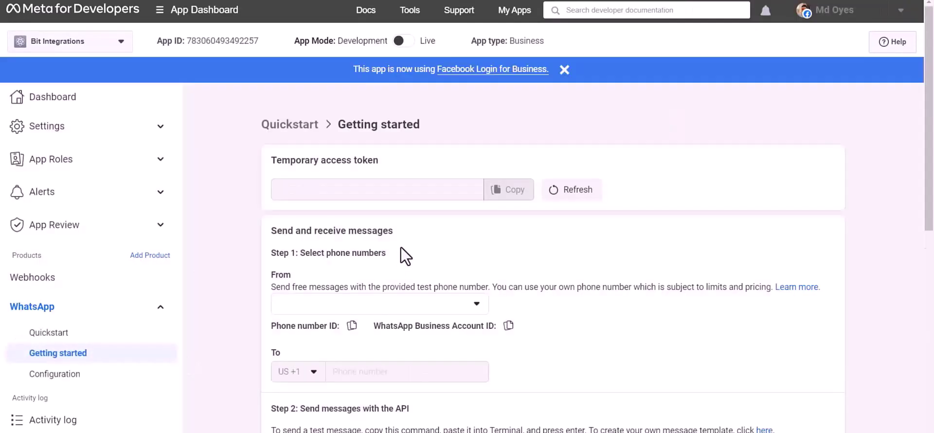
# - Point out the Phone number ID and WhatsApp Business Account ID values on Getting started
pyautogui.scroll(-1, 403, 244)
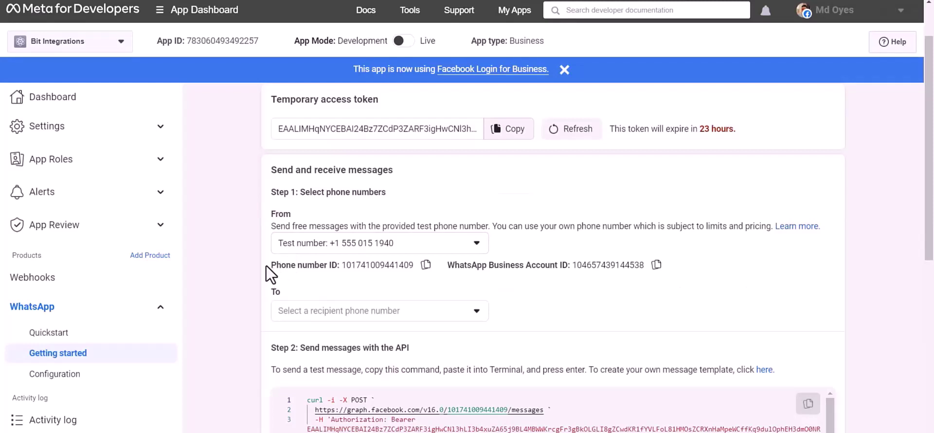
pyautogui.moveTo(269, 265); pyautogui.dragTo(337, 270)
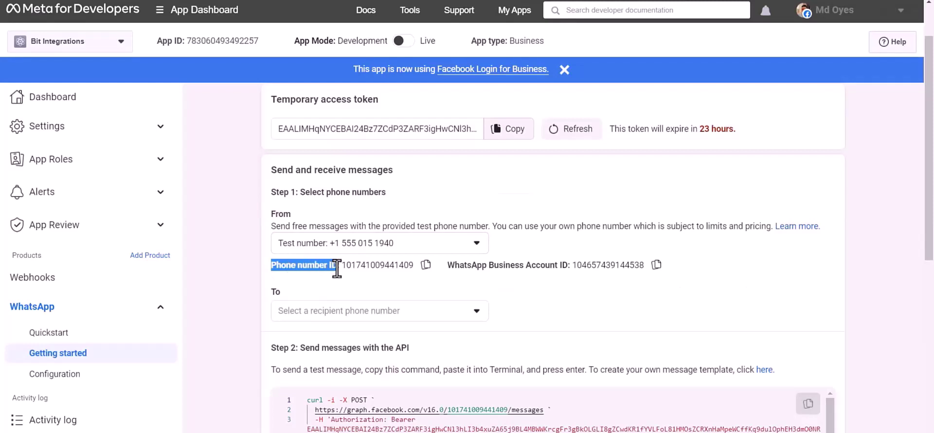
pyautogui.moveTo(445, 265); pyautogui.dragTo(567, 269)
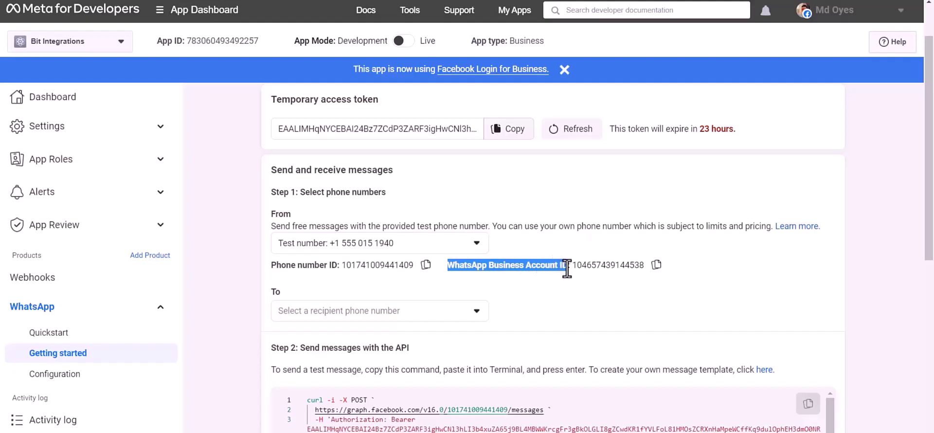
pyautogui.click(614, 287)
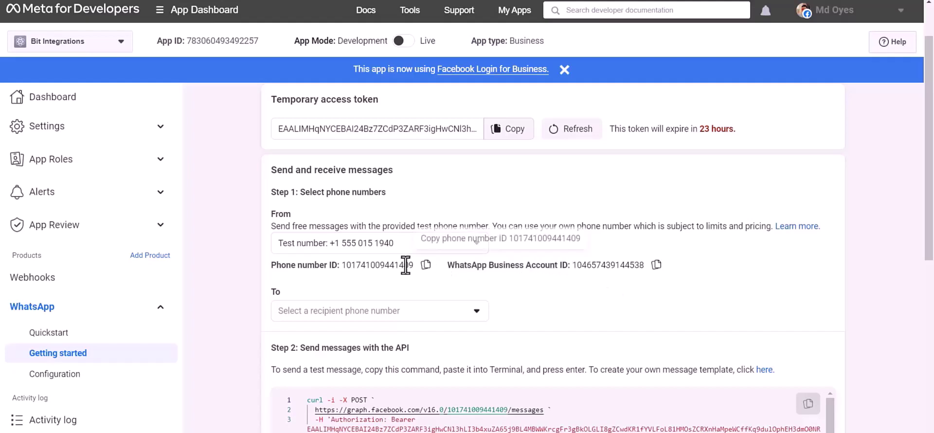
pyautogui.click(426, 265)
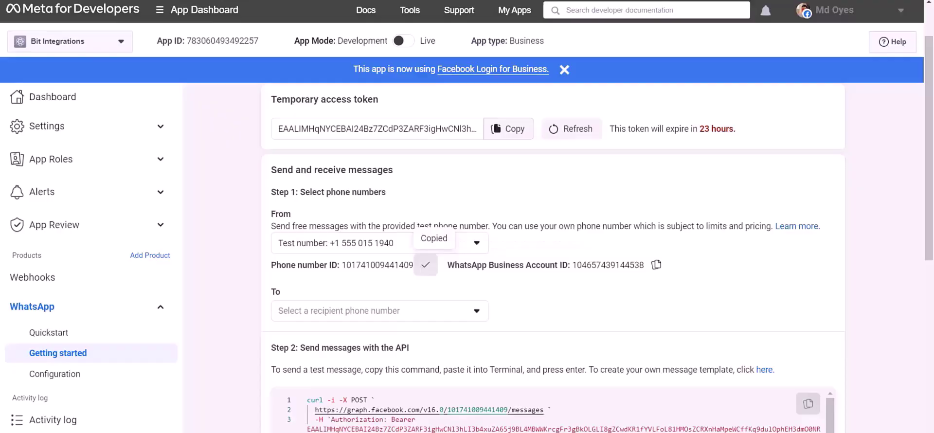
pyautogui.hotkey('alt', 'Tab')
pyautogui.click(305, 234)
pyautogui.hotkey('ctrl', 'v')
pyautogui.hotkey('alt', 'Tab')
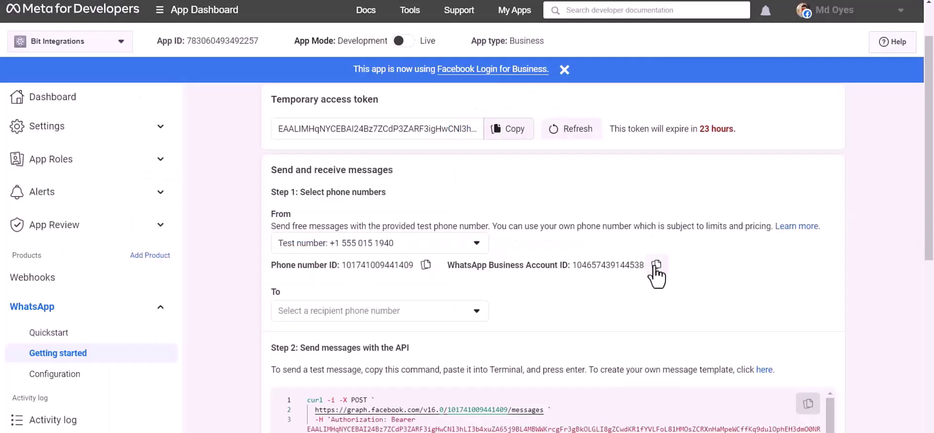
pyautogui.click(656, 267)
pyautogui.hotkey('alt', 'Tab')
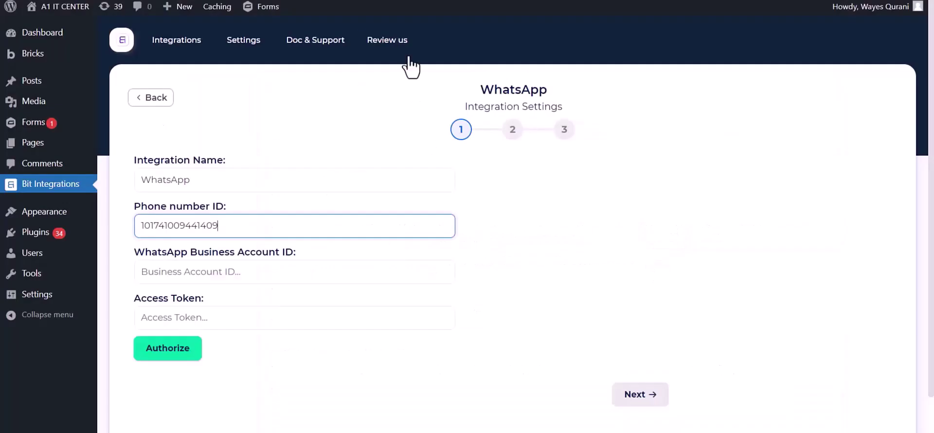
pyautogui.click(255, 271)
pyautogui.hotkey('ctrl', 'v')
pyautogui.click(553, 272)
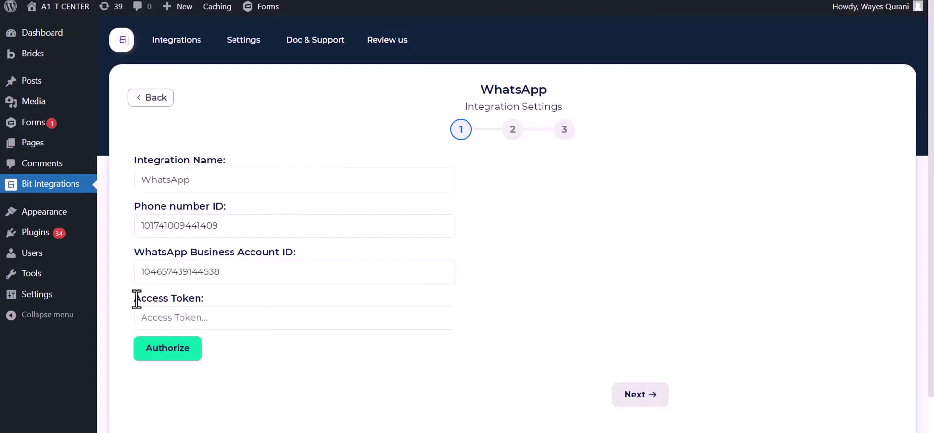
# - Back in Meta, note the temporary access token and its 23-hour expiry
pyautogui.hotkey('alt', 'Tab')
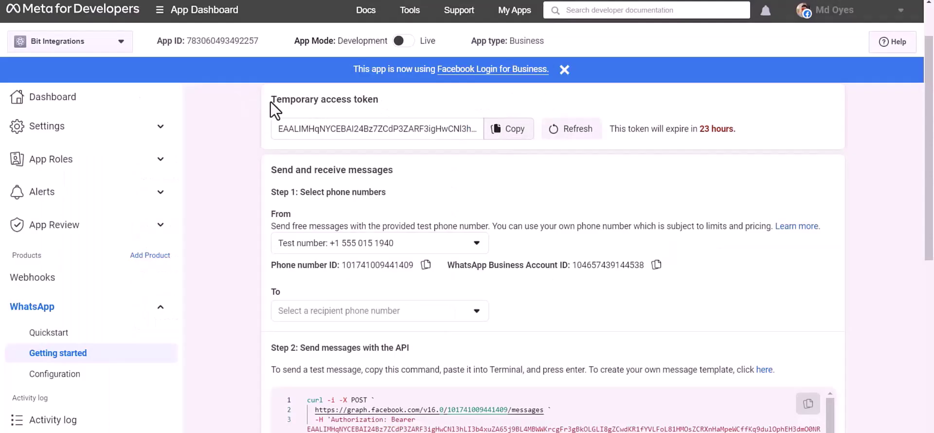
pyautogui.moveTo(271, 101); pyautogui.dragTo(387, 104)
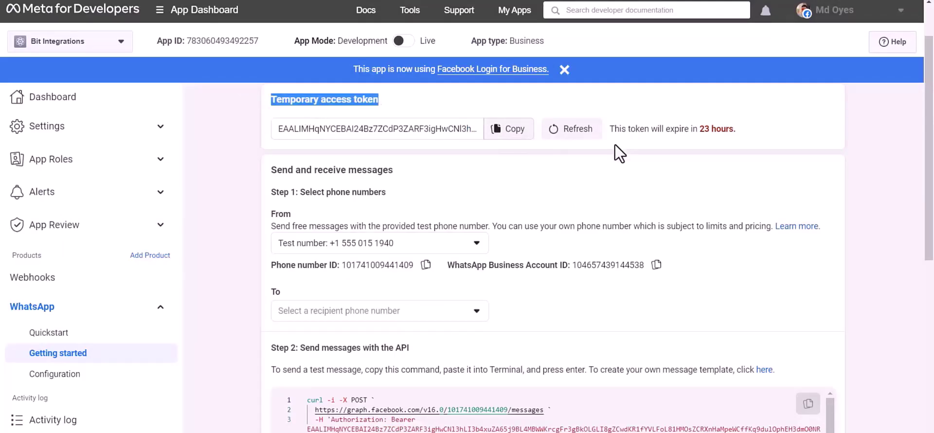
pyautogui.moveTo(610, 128); pyautogui.dragTo(739, 128)
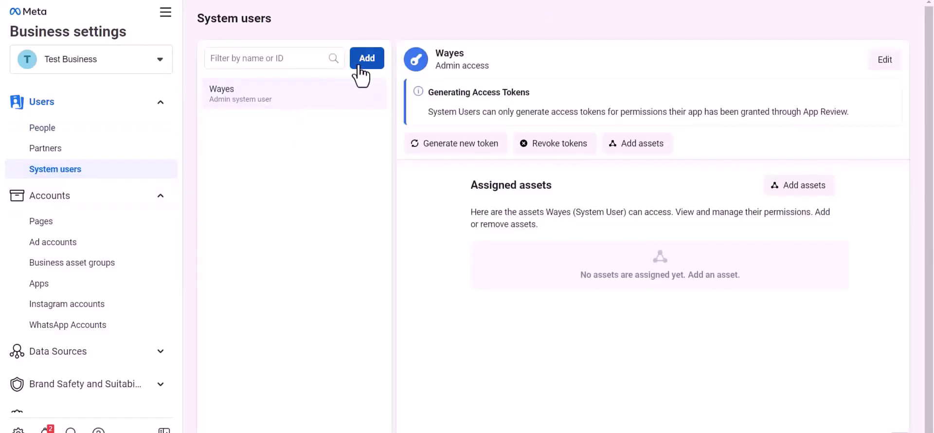
pyautogui.click(366, 60)
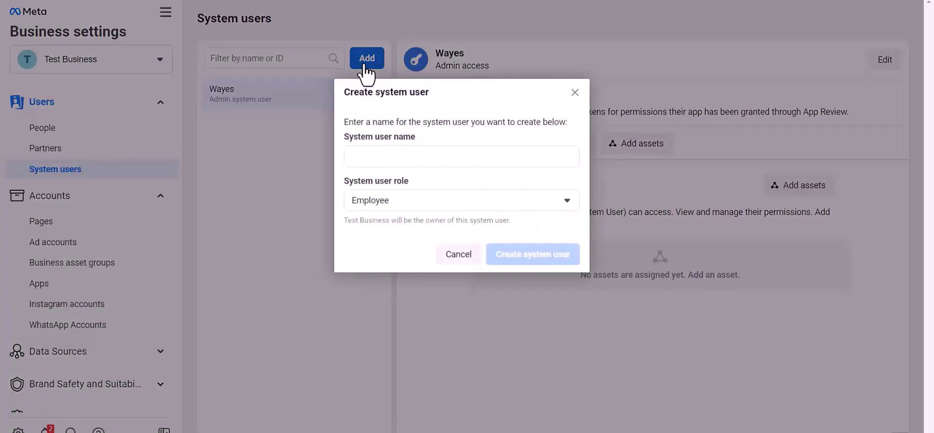
pyautogui.click(385, 155)
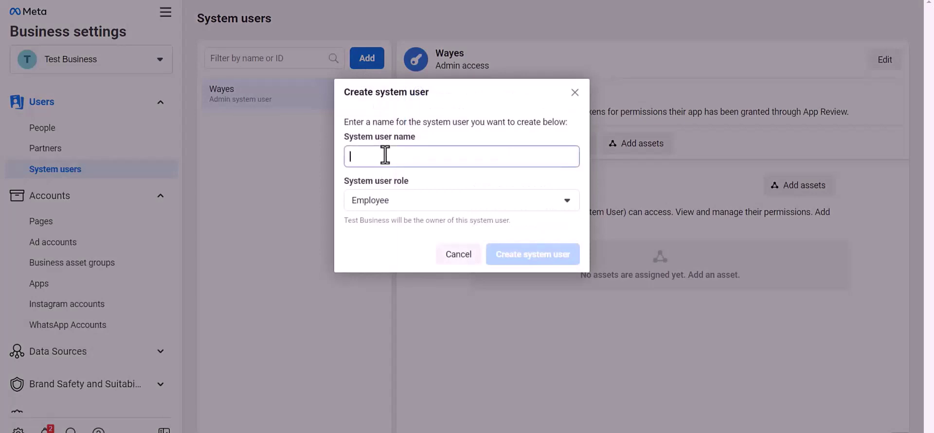
pyautogui.write('Q')
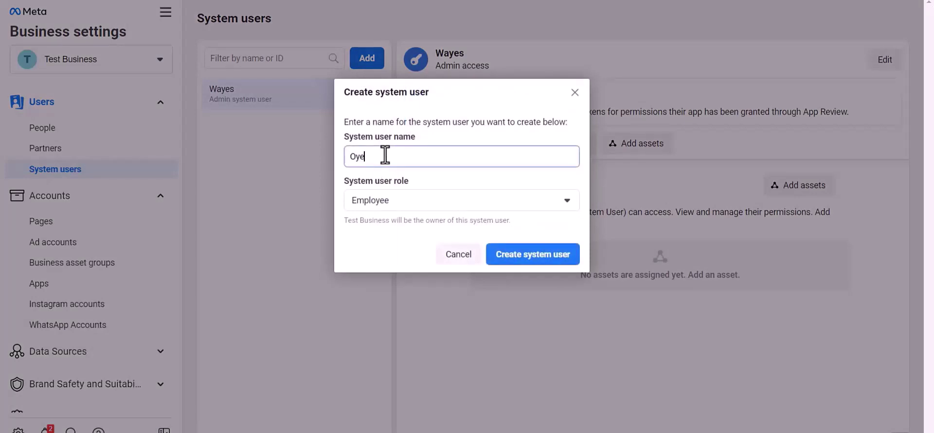
pyautogui.click(384, 199)
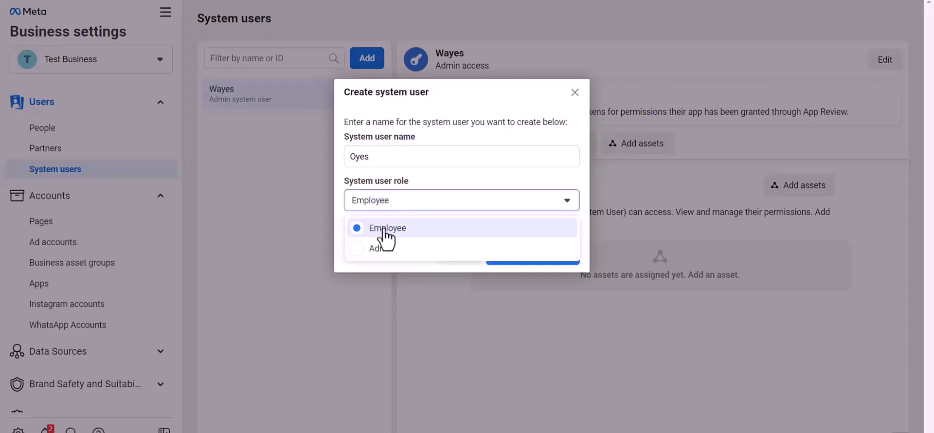
pyautogui.click(381, 249)
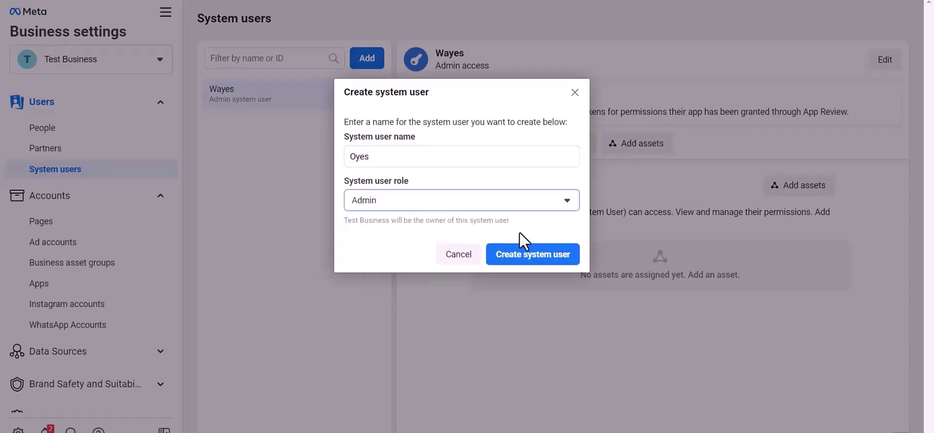
pyautogui.click(549, 263)
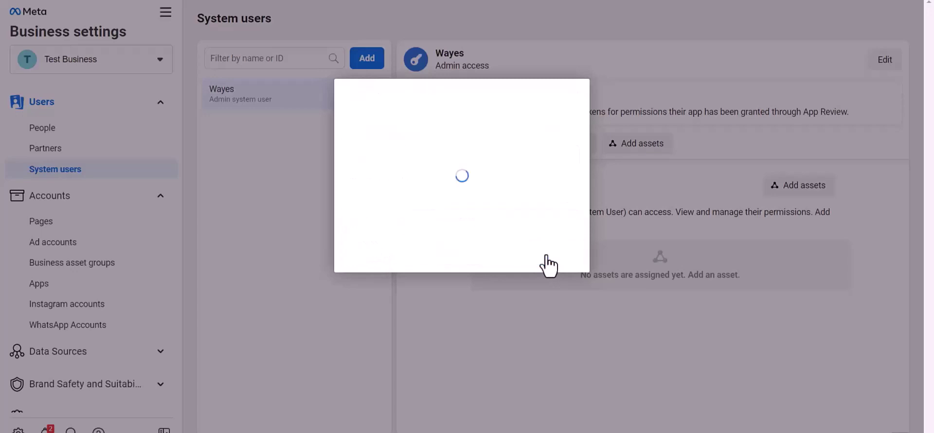
pyautogui.click(563, 201)
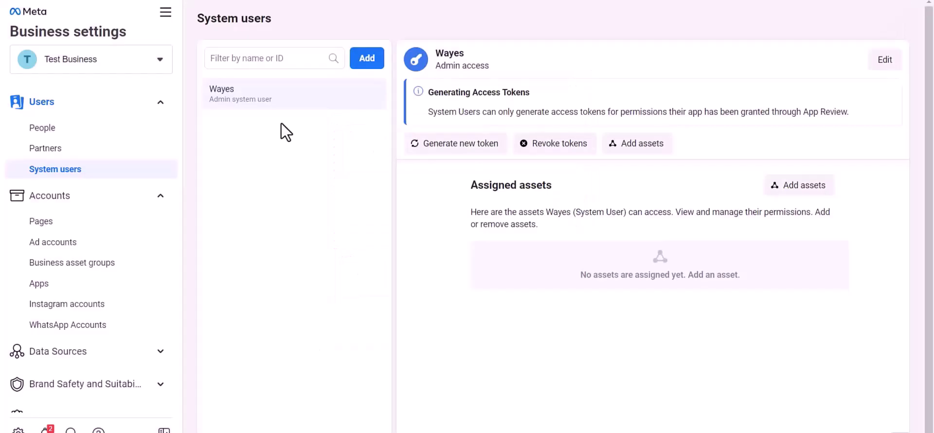
# - Assign the Bit Integrations app to system user Wayes with Manage app control and save
pyautogui.click(800, 191)
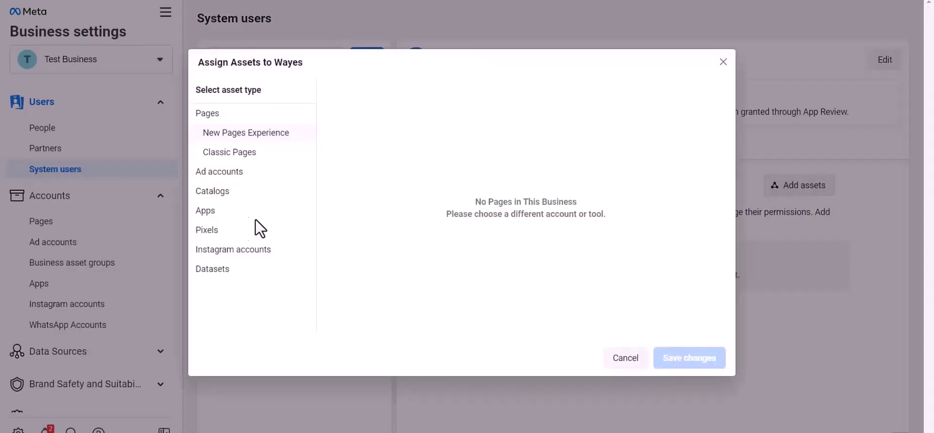
pyautogui.click(199, 211)
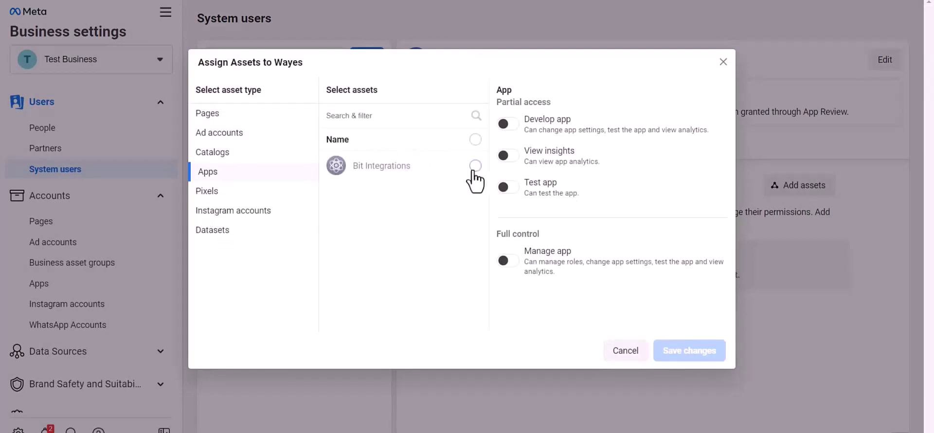
pyautogui.click(474, 167)
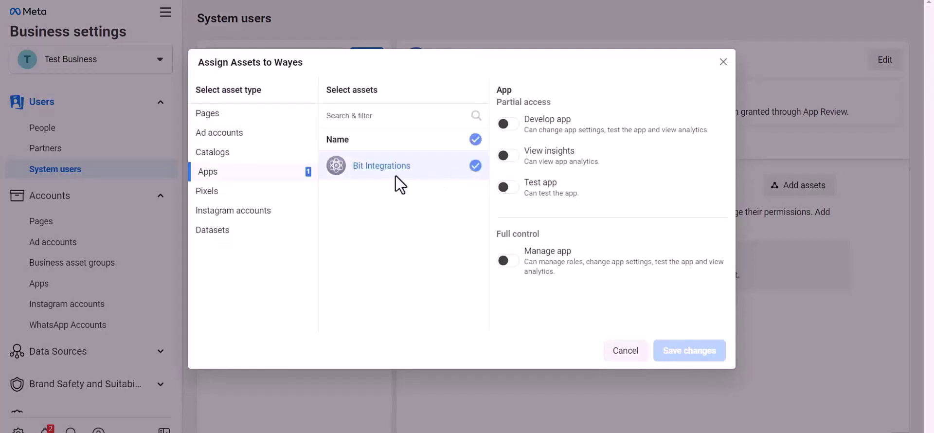
pyautogui.click(506, 263)
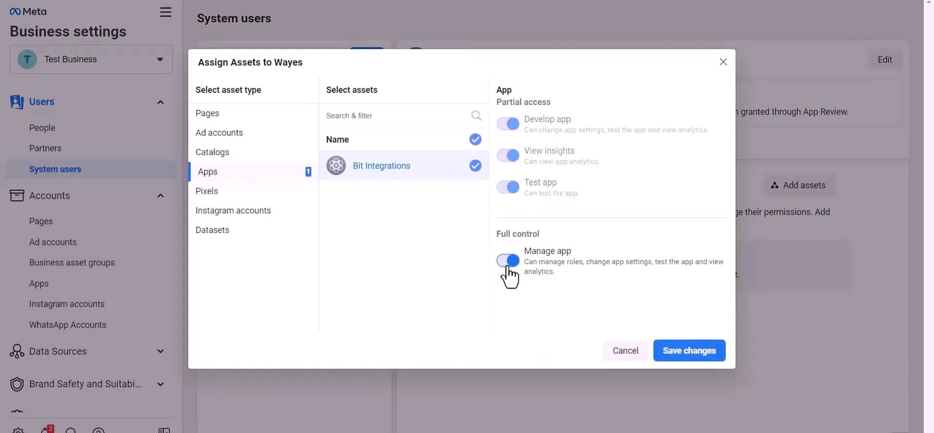
pyautogui.click(691, 355)
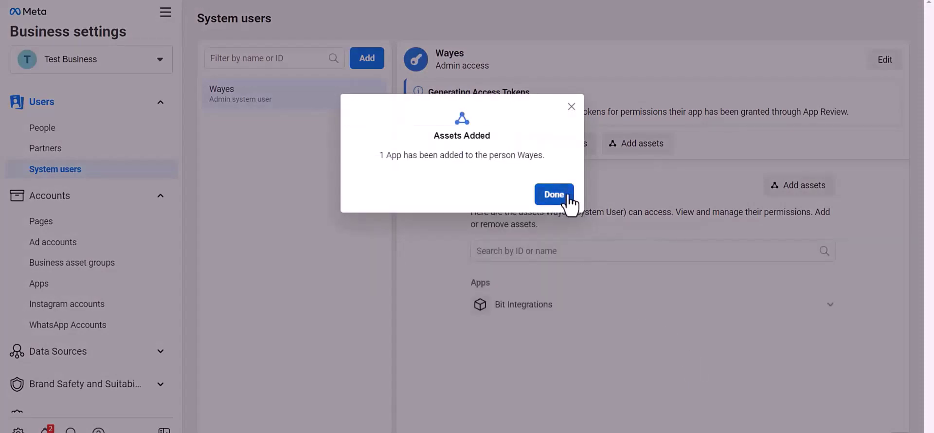
pyautogui.click(567, 197)
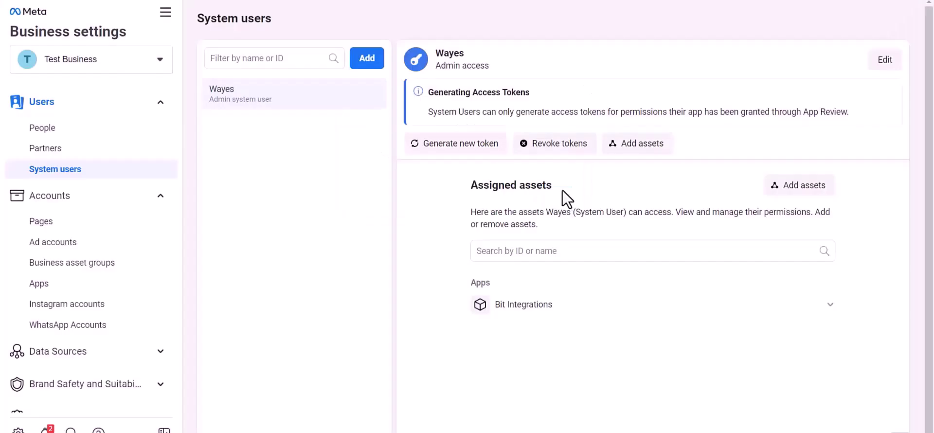
# - Start a system user token for the Bit Integrations app set to never expire
pyautogui.click(453, 151)
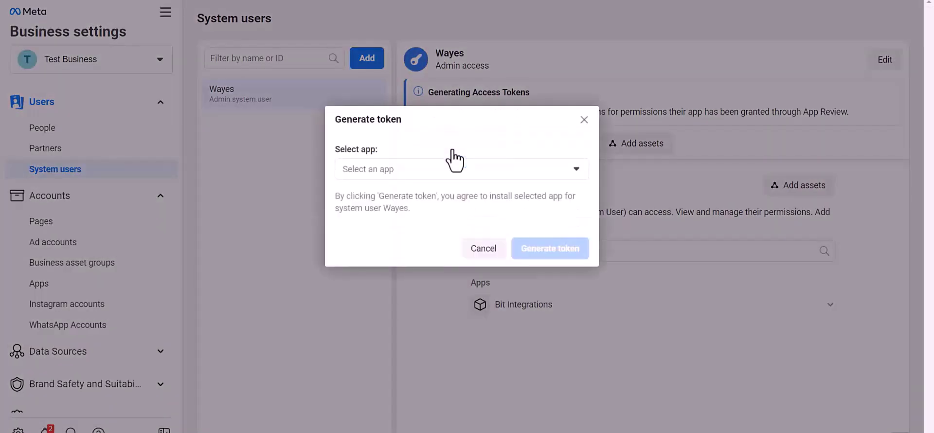
pyautogui.click(405, 171)
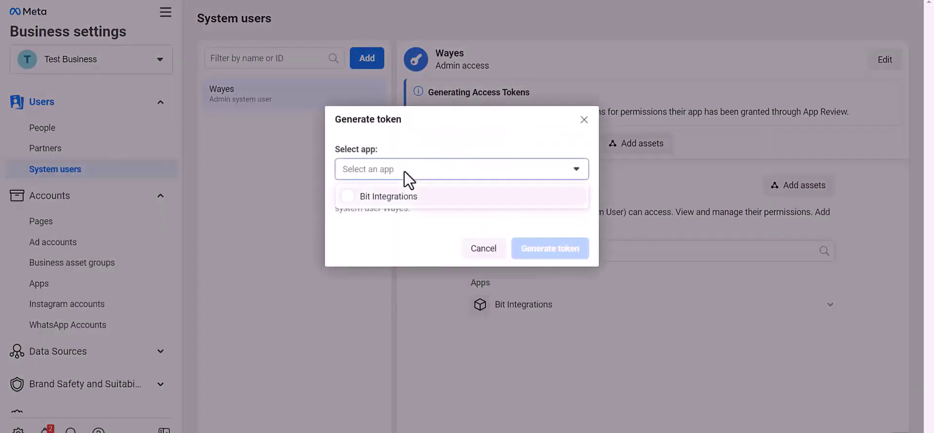
pyautogui.click(398, 198)
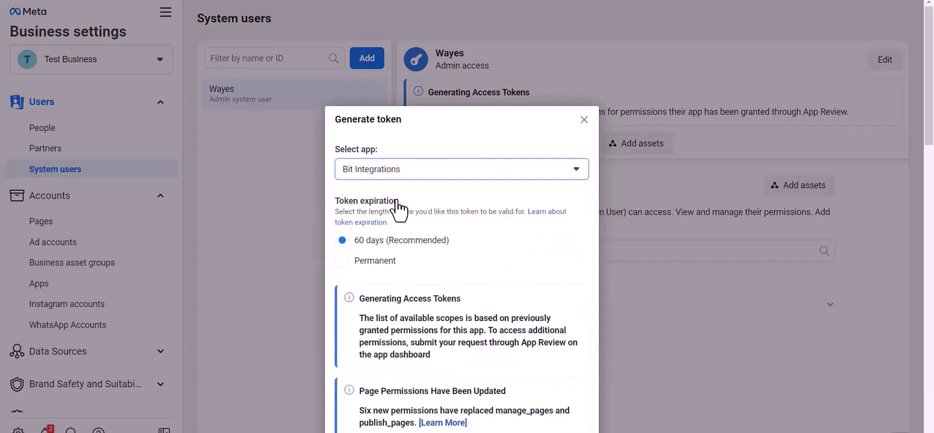
pyautogui.scroll(-2, 419, 212)
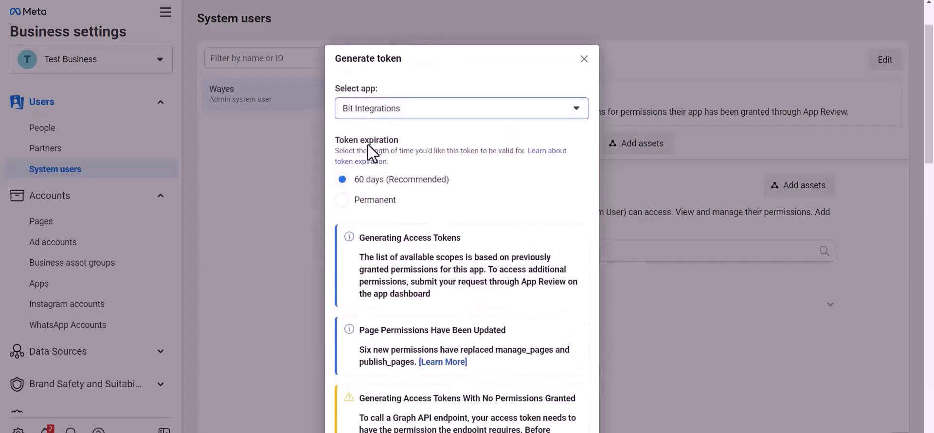
pyautogui.moveTo(333, 137); pyautogui.dragTo(398, 138)
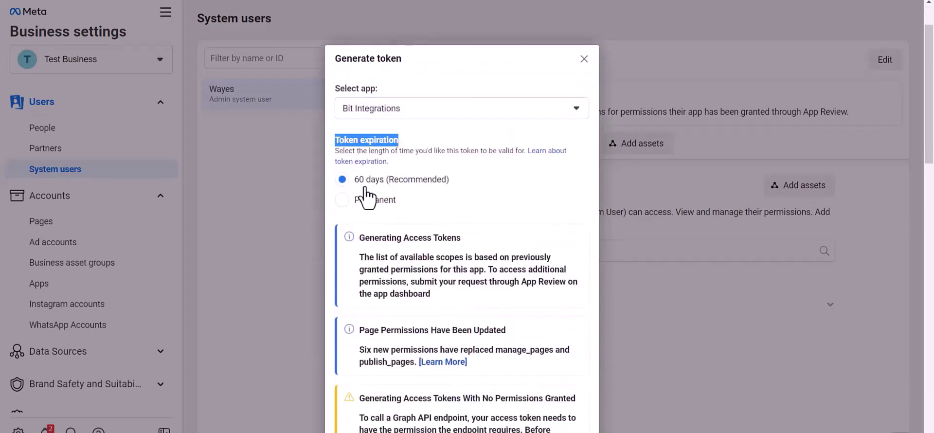
pyautogui.moveTo(450, 180); pyautogui.dragTo(357, 181)
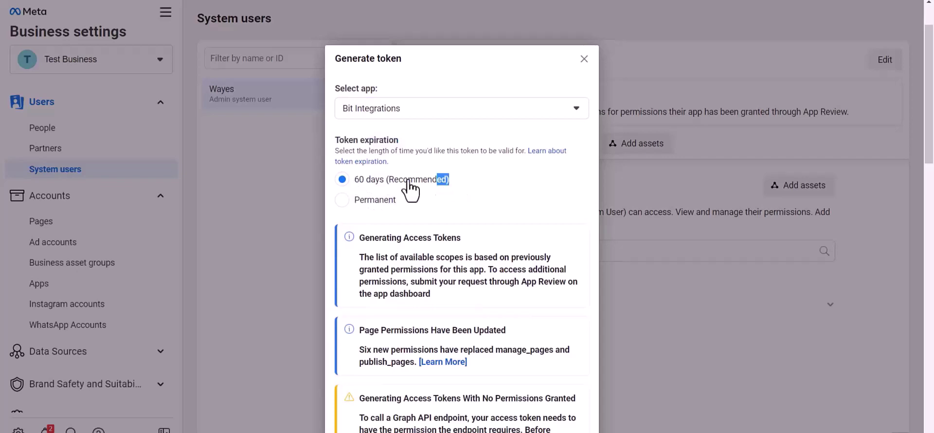
pyautogui.click(343, 199)
# - Grant the token whatsapp_business_messaging and whatsapp_business_management permissions
pyautogui.scroll(-2, 450, 156)
pyautogui.scroll(-2, 450, 159)
pyautogui.scroll(-3, 450, 158)
pyautogui.scroll(-1, 450, 158)
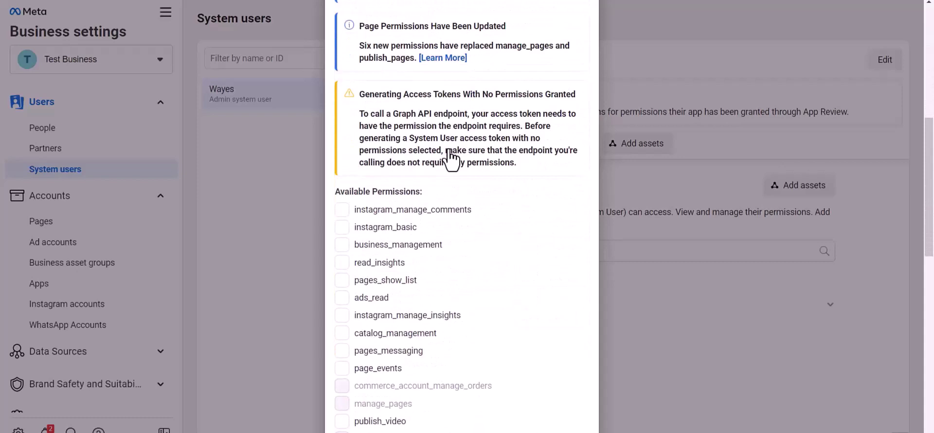
pyautogui.scroll(-2, 451, 158)
pyautogui.moveTo(354, 71); pyautogui.dragTo(421, 72)
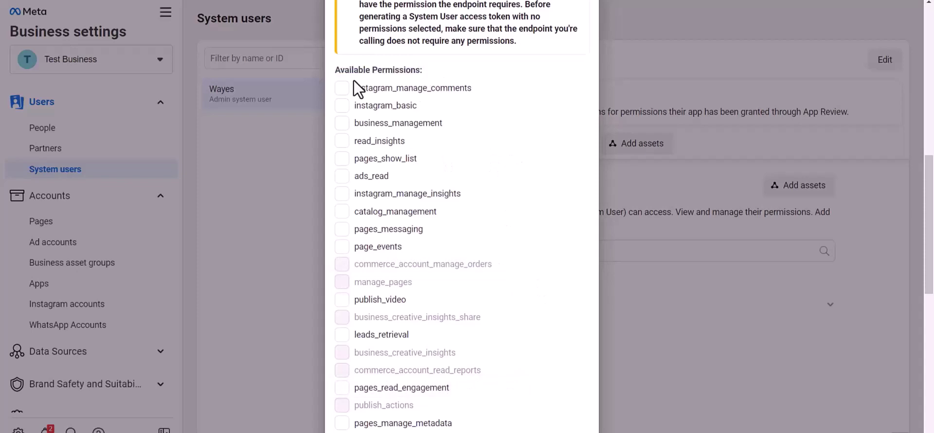
pyautogui.moveTo(334, 70); pyautogui.dragTo(423, 70)
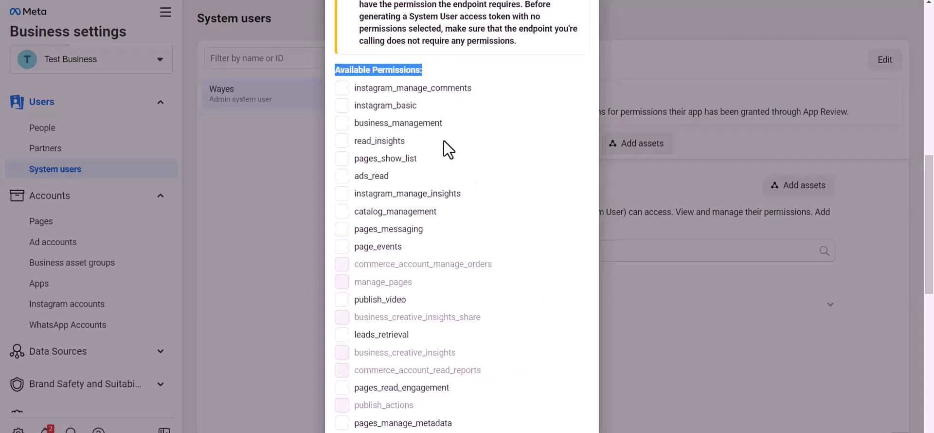
pyautogui.scroll(-4, 475, 189)
pyautogui.click(342, 293)
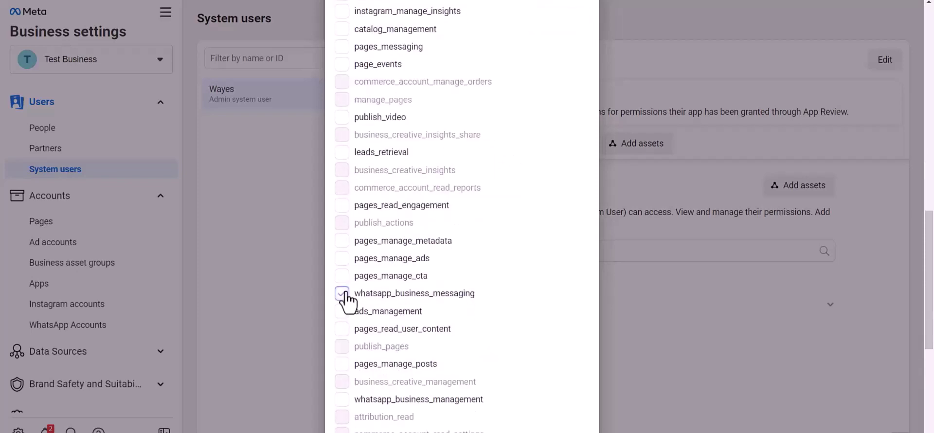
pyautogui.scroll(-1, 416, 287)
pyautogui.click(342, 338)
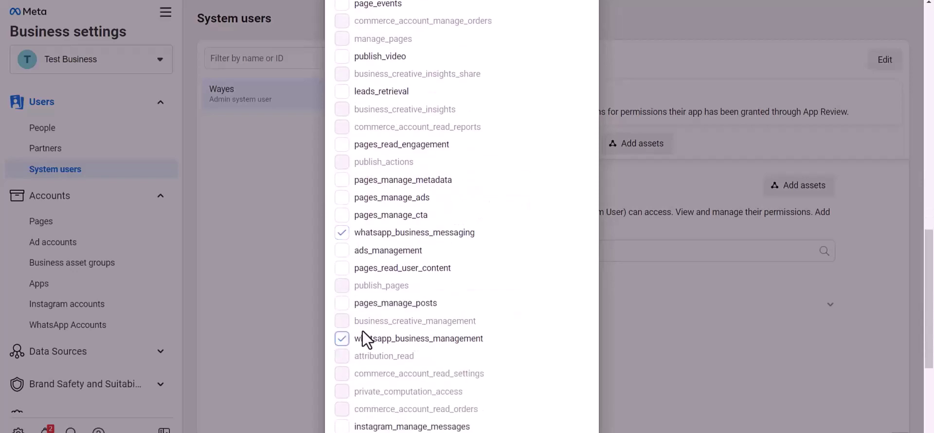
pyautogui.scroll(-4, 481, 302)
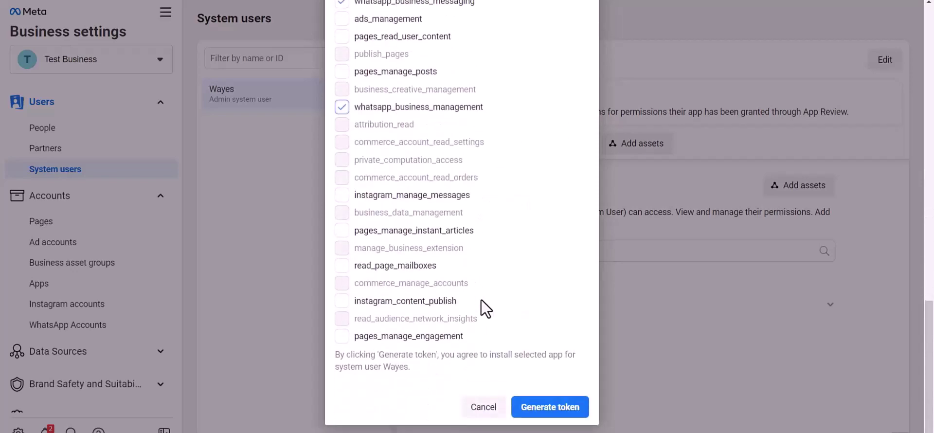
# - Generate the token and paste it into the Bit Integrations Access Token field
pyautogui.click(549, 414)
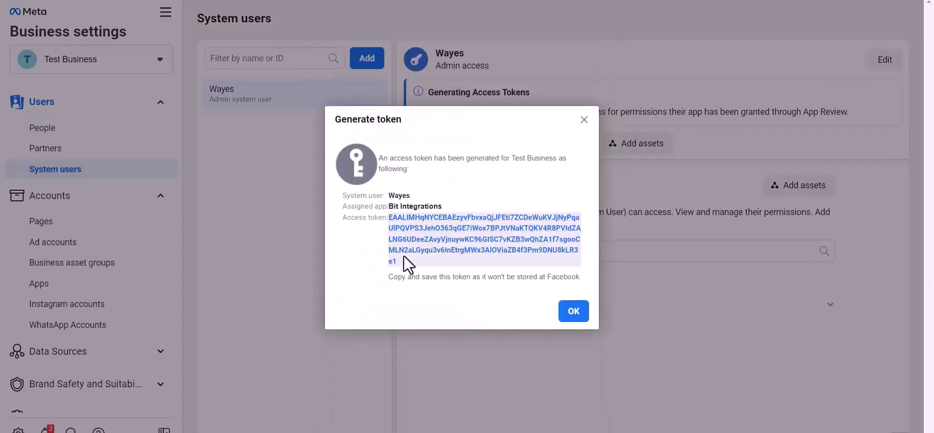
pyautogui.moveTo(404, 257); pyautogui.dragTo(389, 217)
pyautogui.click(268, 319)
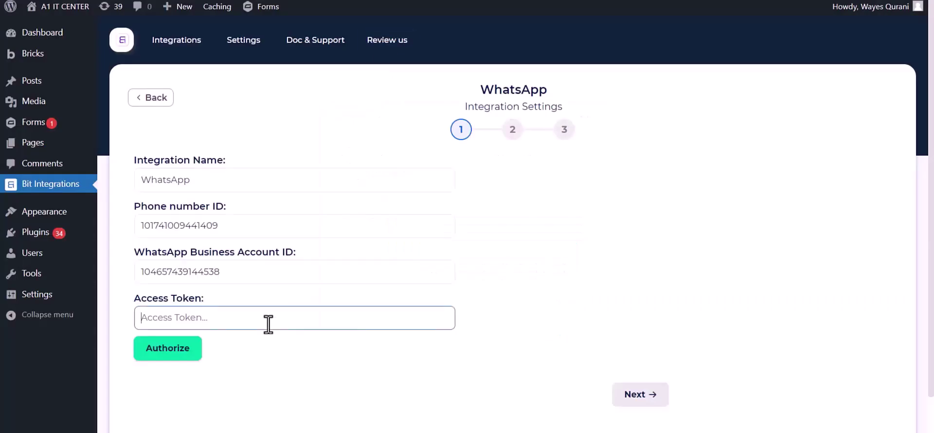
pyautogui.hotkey('ctrl', 'v')
# - Add a WhatsApp phone number with display name 'Bit Apps' and the Automotive category
pyautogui.click(573, 194)
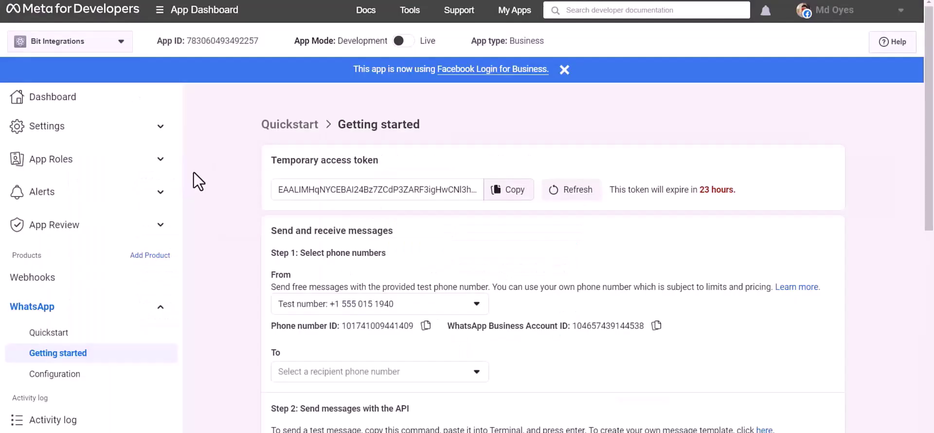
pyautogui.scroll(-3, 195, 172)
pyautogui.scroll(-5, 203, 170)
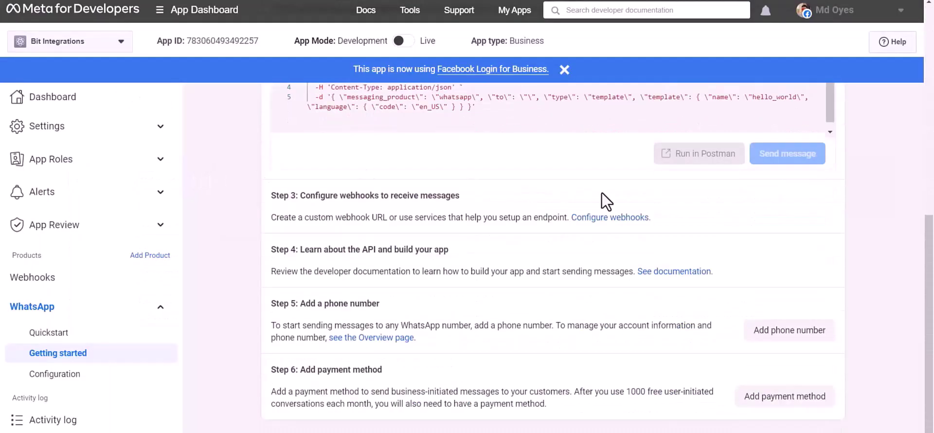
pyautogui.click(785, 335)
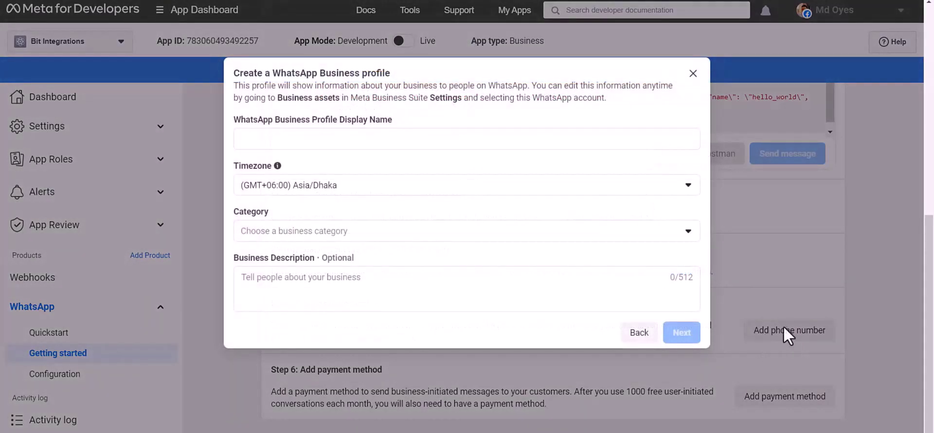
pyautogui.click(424, 140)
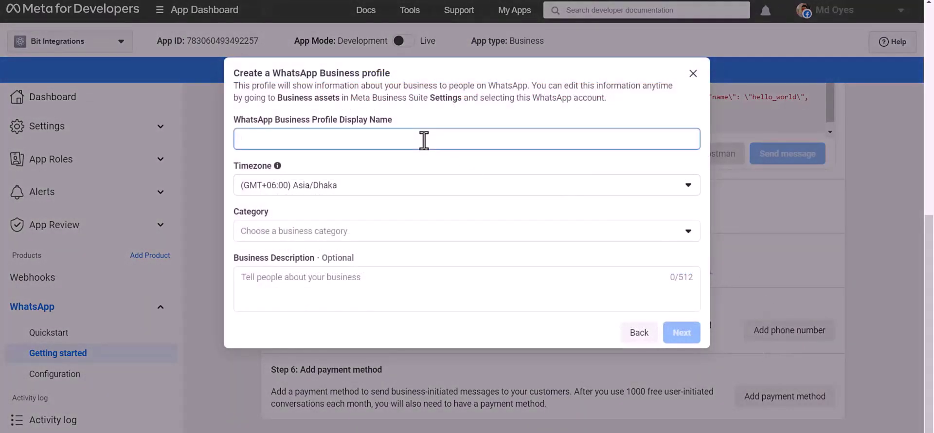
pyautogui.write('Bit A')
pyautogui.write('pps')
pyautogui.click(319, 237)
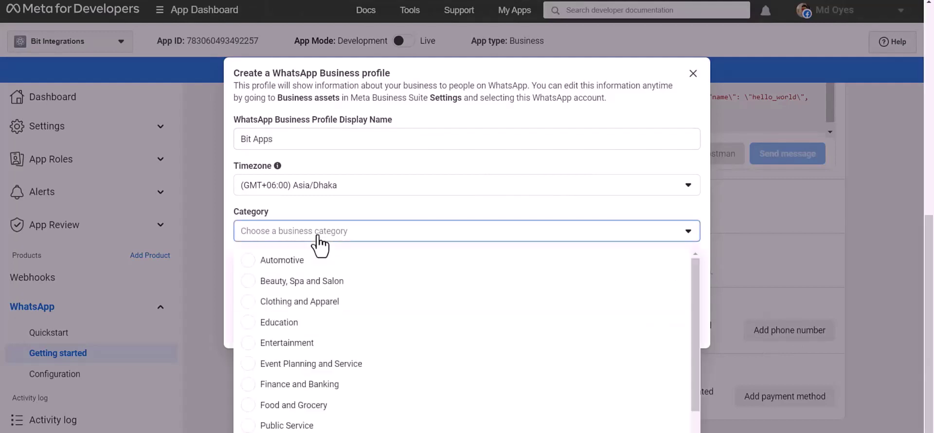
pyautogui.click(293, 263)
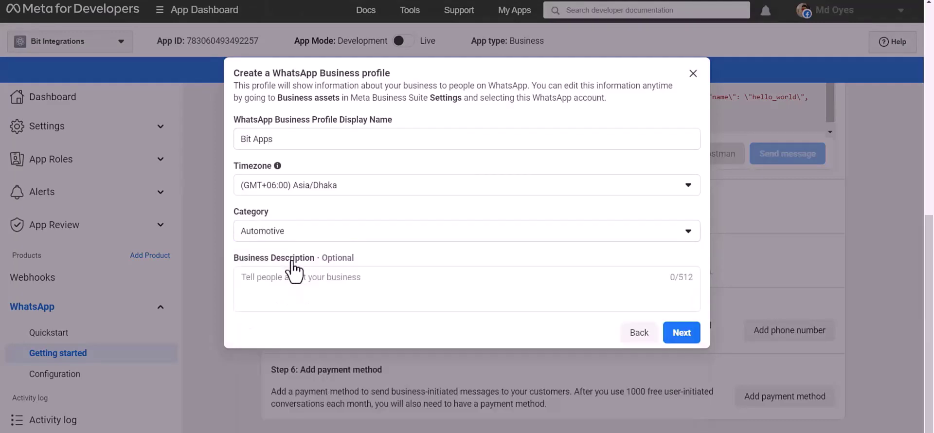
pyautogui.click(681, 336)
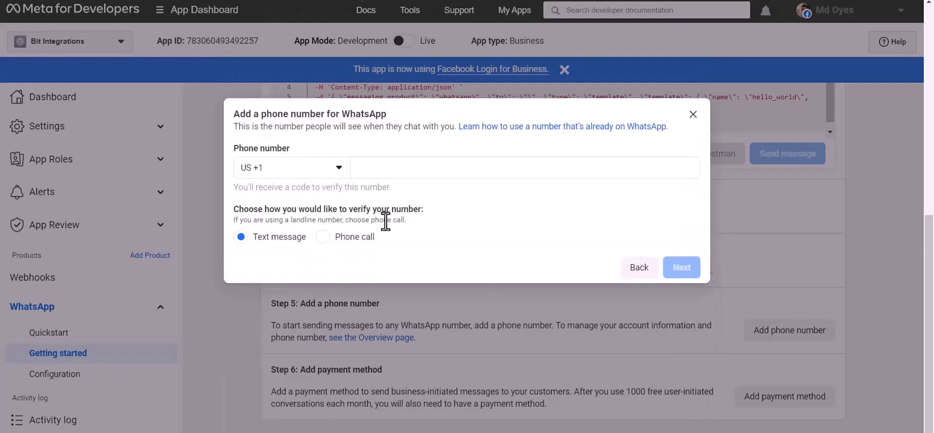
pyautogui.click(283, 173)
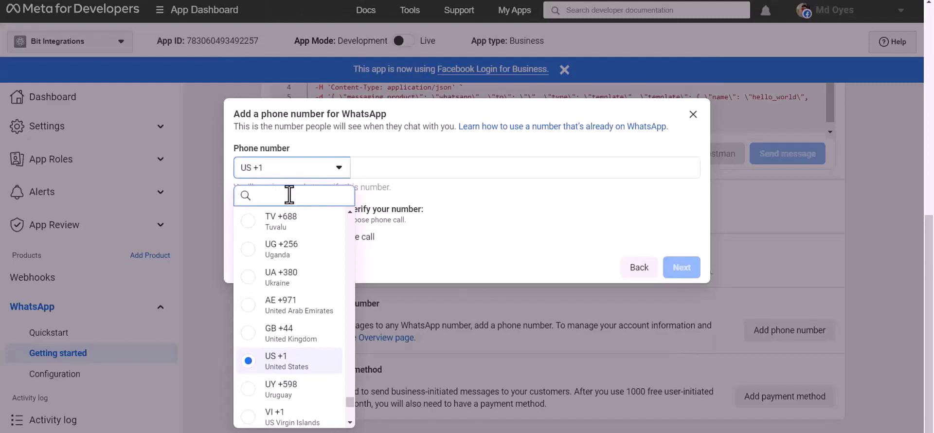
pyautogui.write('banglades')
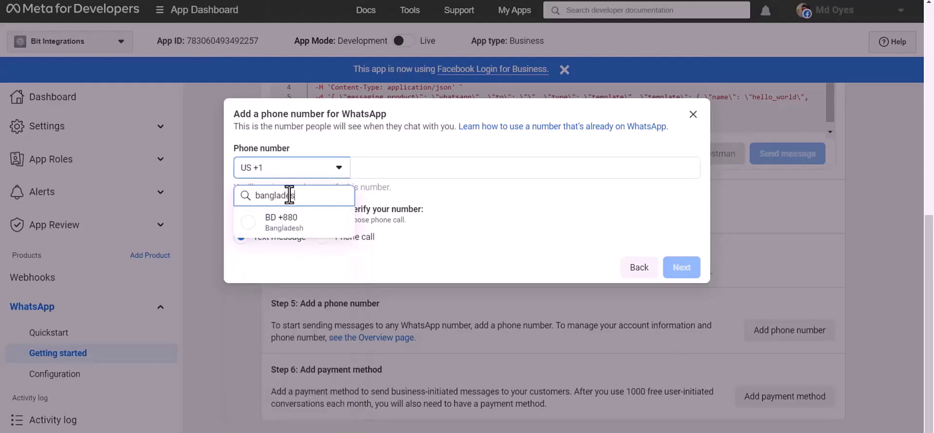
pyautogui.write('h')
pyautogui.click(292, 220)
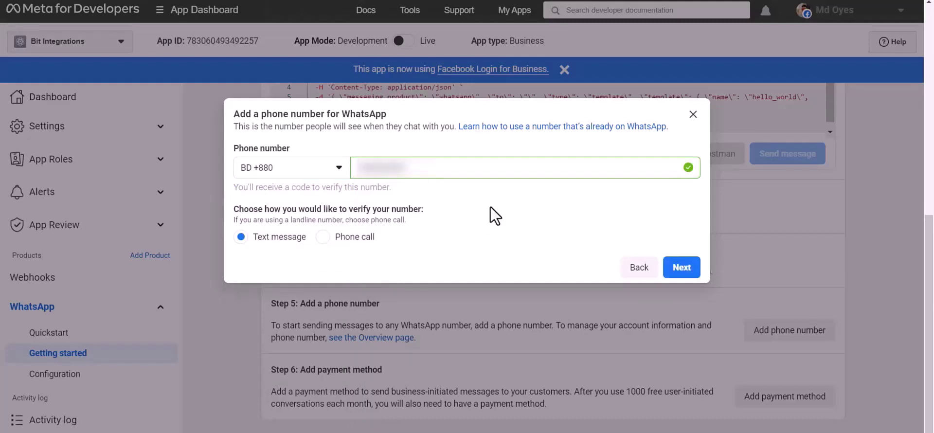
pyautogui.click(683, 269)
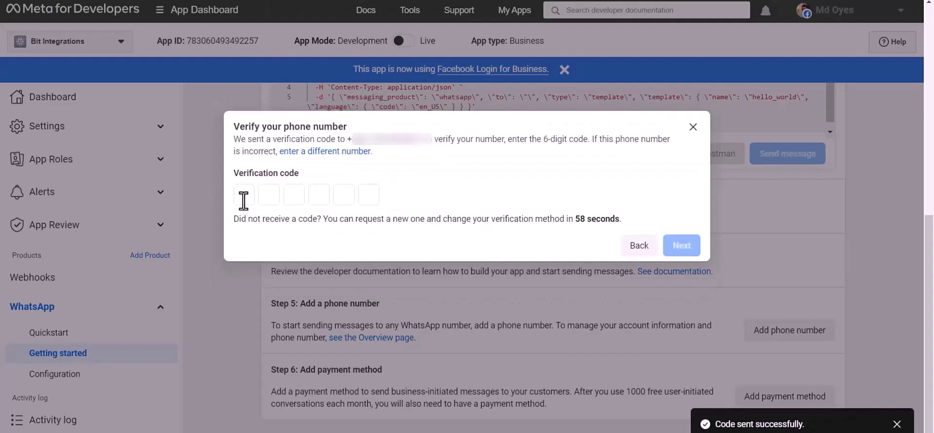
pyautogui.write('19')
pyautogui.press('BackSpace')
pyautogui.write('68')
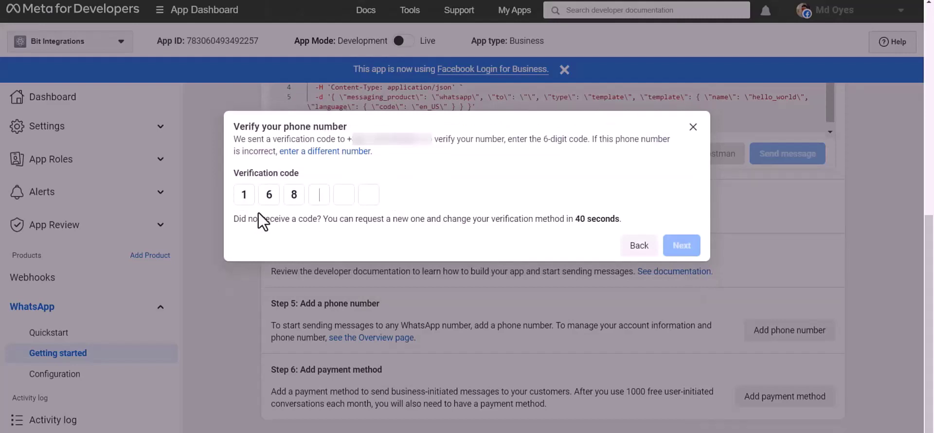
pyautogui.write('4')
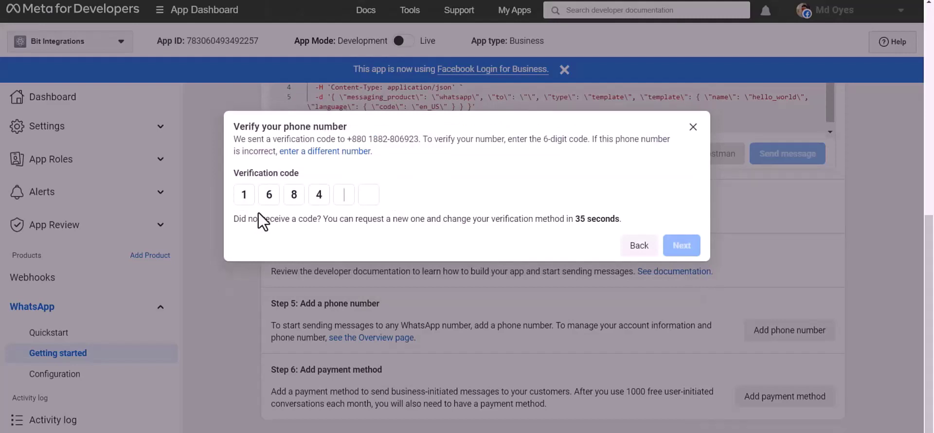
pyautogui.write('96')
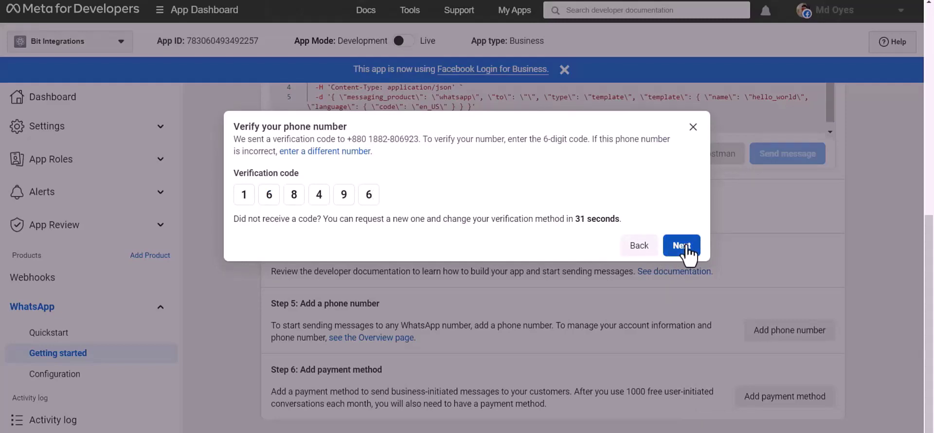
pyautogui.click(681, 246)
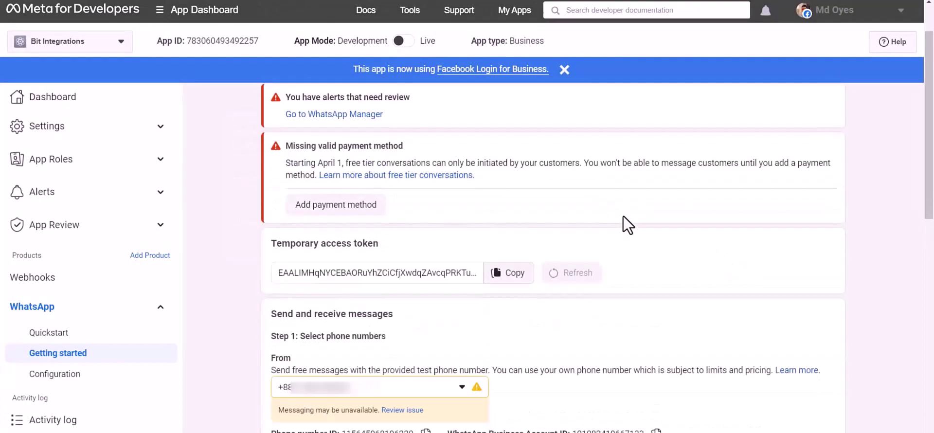
pyautogui.scroll(-5, 653, 202)
pyautogui.scroll(-4, 653, 202)
pyautogui.scroll(-2, 653, 203)
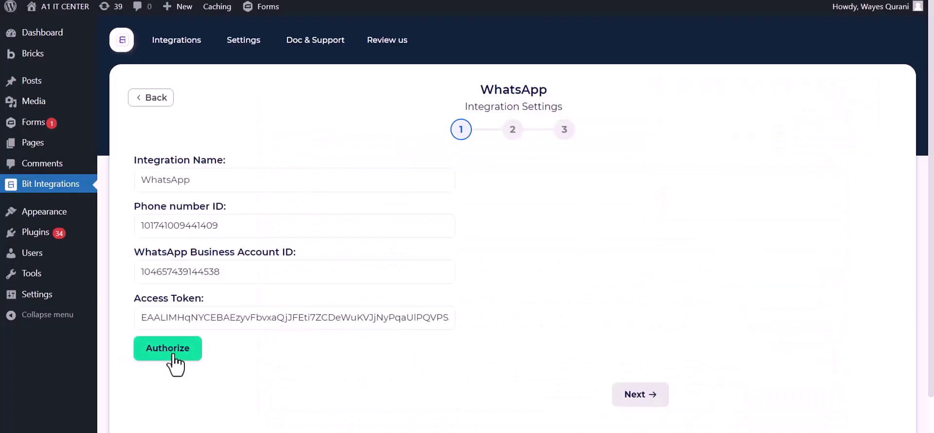
# - Authorize the WhatsApp connection credentials and continue to the message settings
pyautogui.click(174, 363)
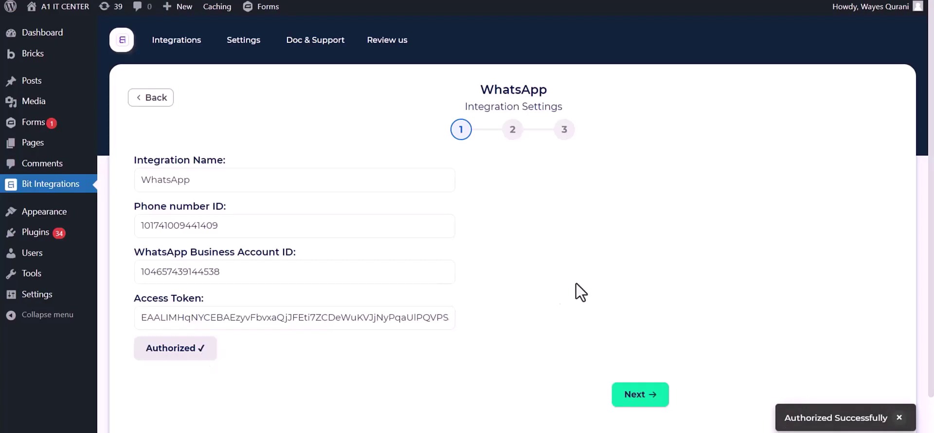
pyautogui.scroll(-1, 678, 328)
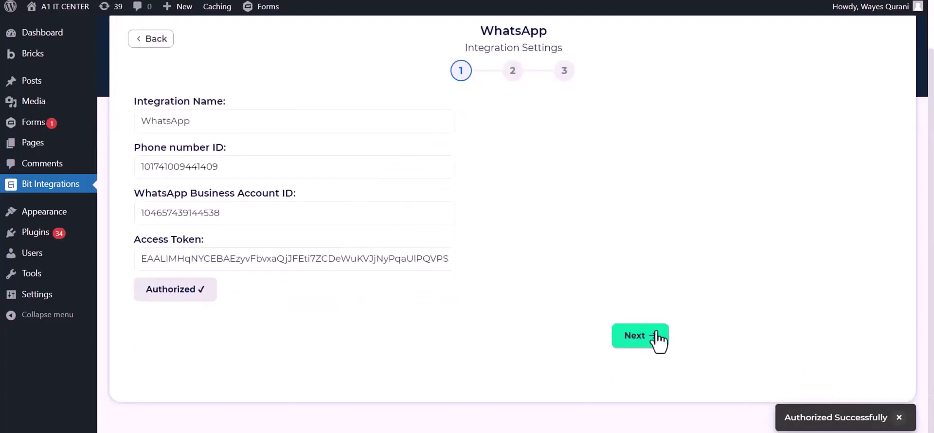
pyautogui.click(636, 339)
pyautogui.scroll(1, 605, 205)
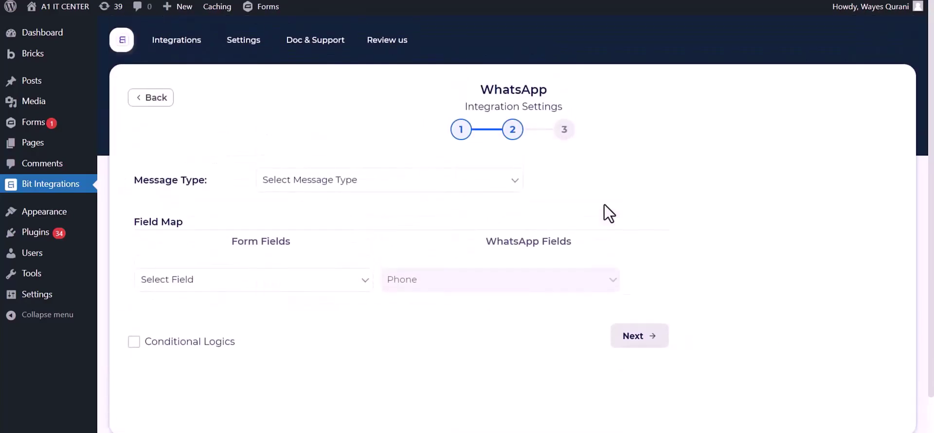
# - Set the message type to Template and map the form's Phone field to WhatsApp Phone
pyautogui.click(358, 197)
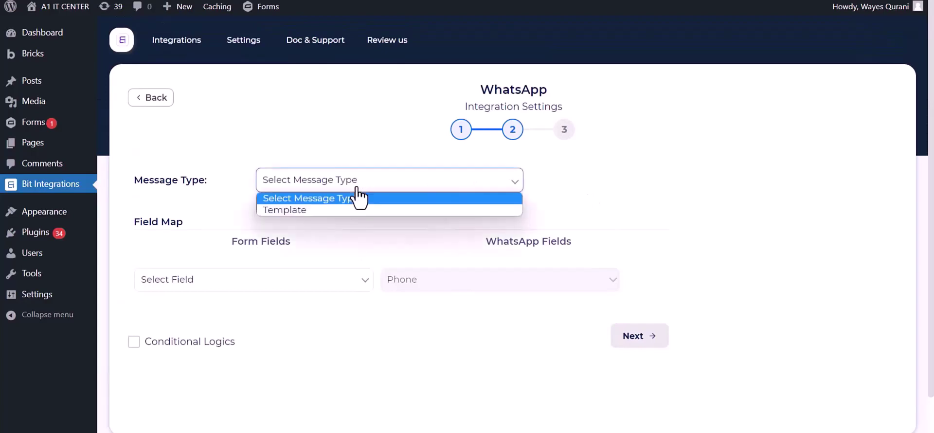
pyautogui.click(300, 211)
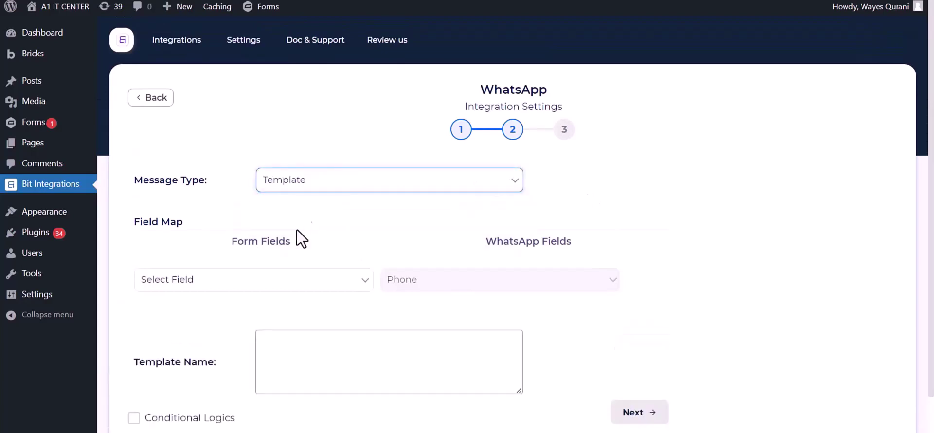
pyautogui.click(276, 290)
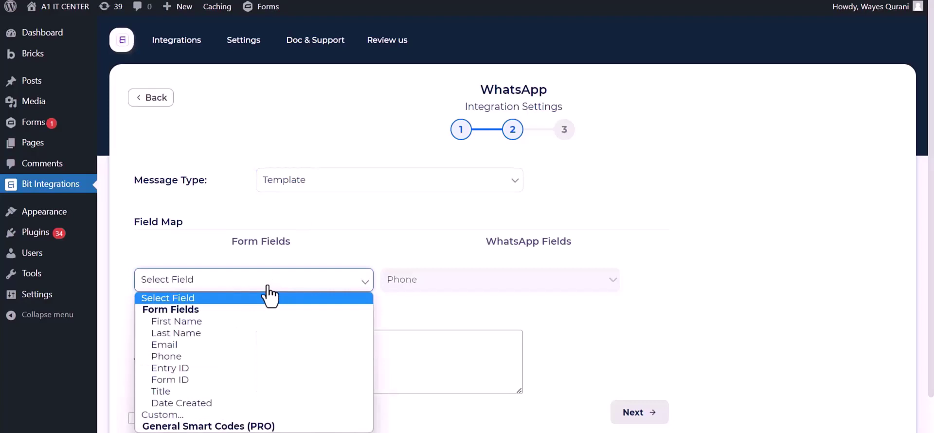
pyautogui.click(177, 356)
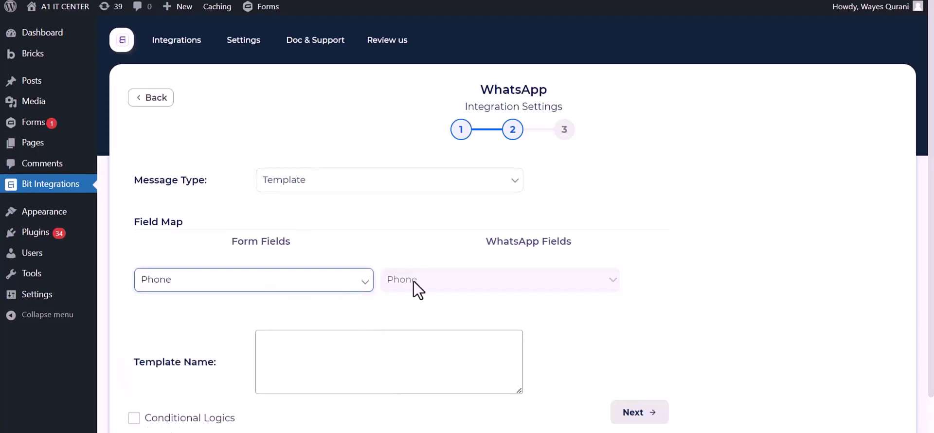
pyautogui.click(302, 355)
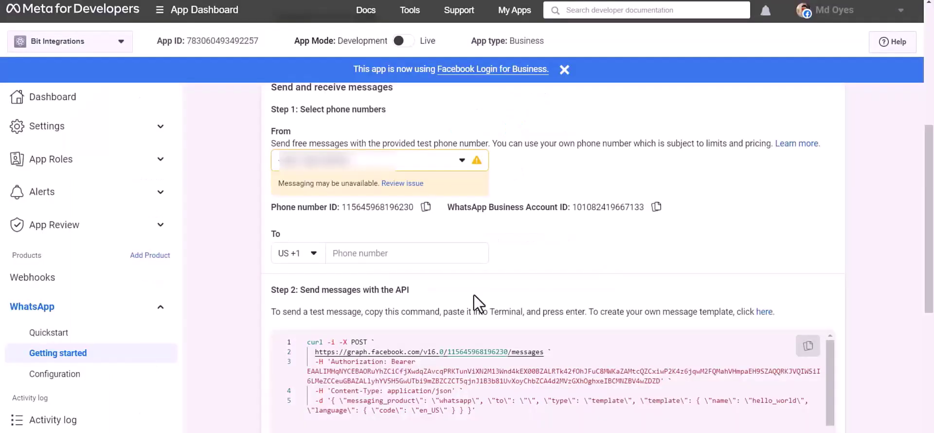
# - Copy the hello_world template name from Meta's Message templates list
pyautogui.click(766, 314)
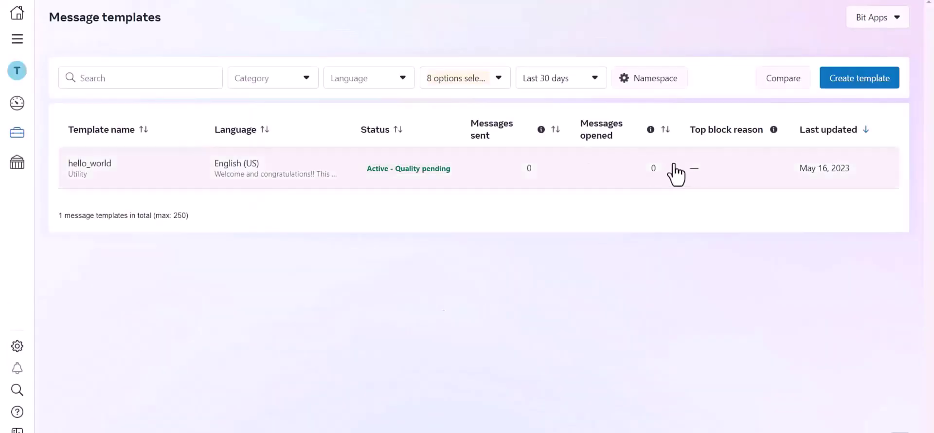
pyautogui.click(163, 165)
pyautogui.moveTo(62, 71); pyautogui.dragTo(122, 72)
pyautogui.hotkey('ctrl', 'c')
# - Paste hello_world as the Template Name, then finish and save the WhatsApp integration
pyautogui.hotkey('alt', 'Tab')
pyautogui.click(391, 346)
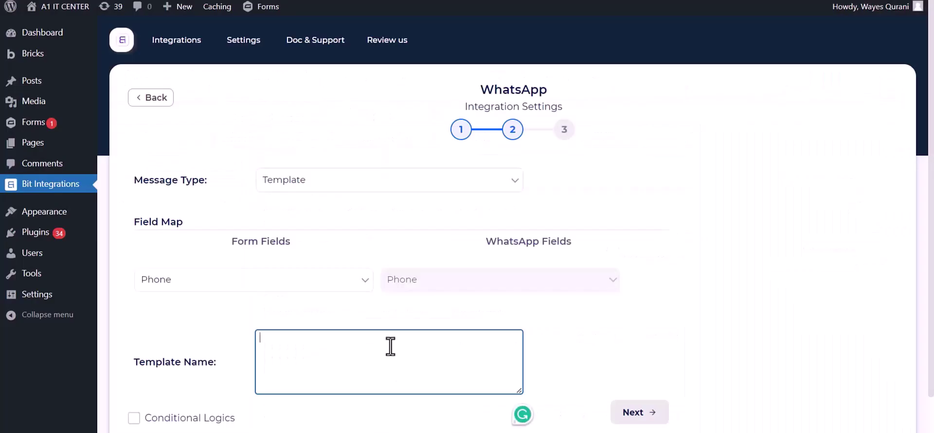
pyautogui.hotkey('ctrl', 'v')
pyautogui.click(547, 339)
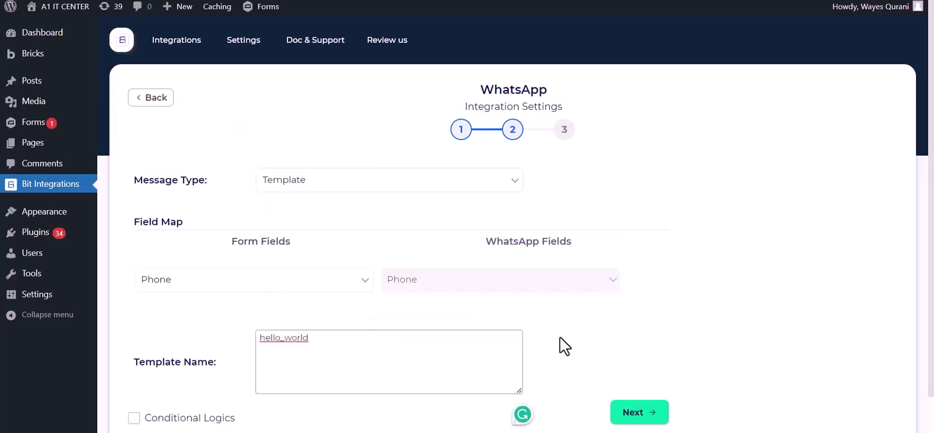
pyautogui.click(653, 413)
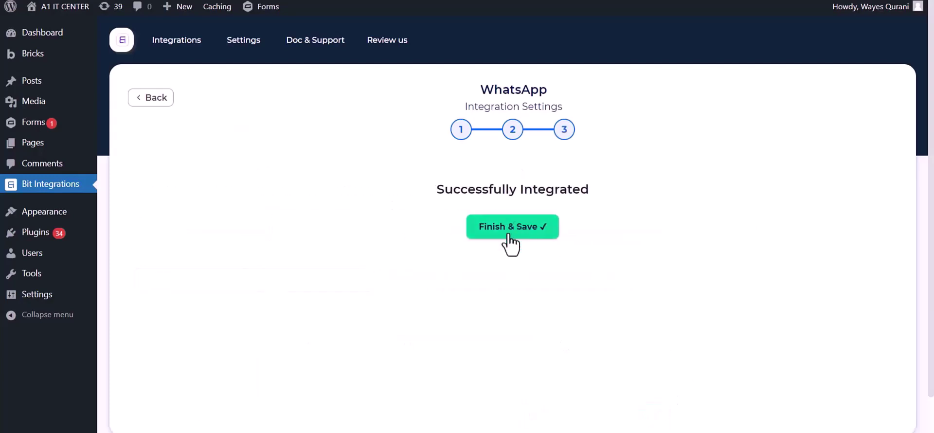
pyautogui.click(508, 235)
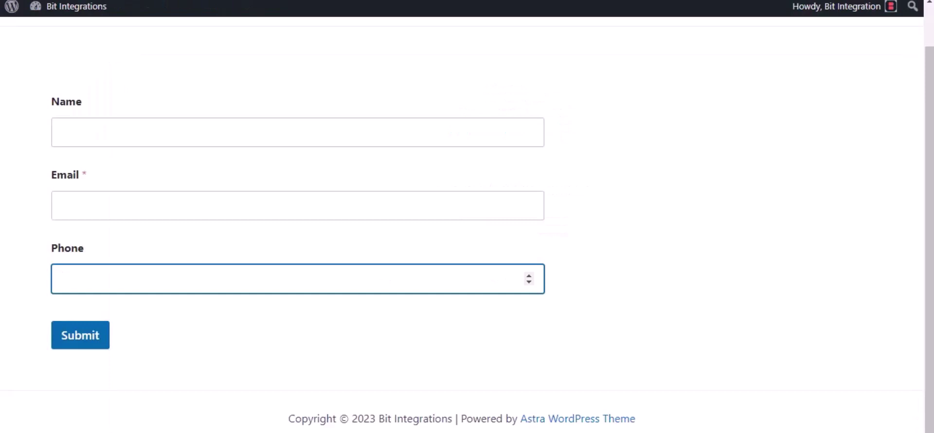
pyautogui.click(104, 126)
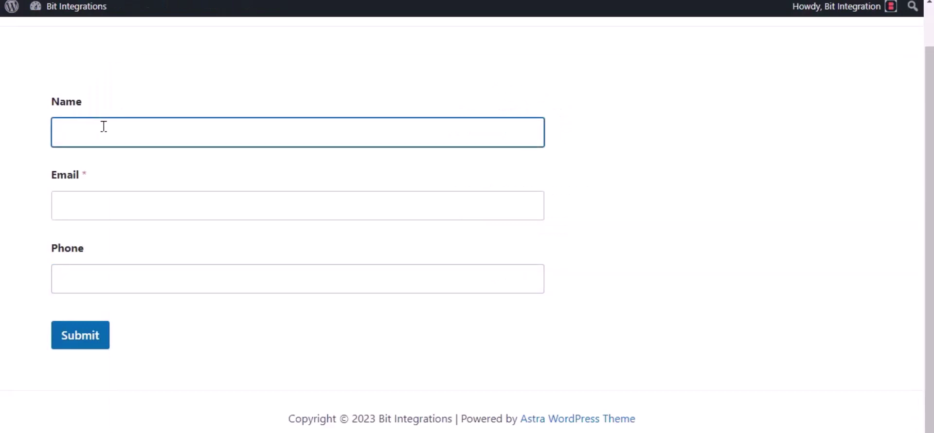
pyautogui.write('Bit')
pyautogui.write(' Integrations')
pyautogui.click(90, 200)
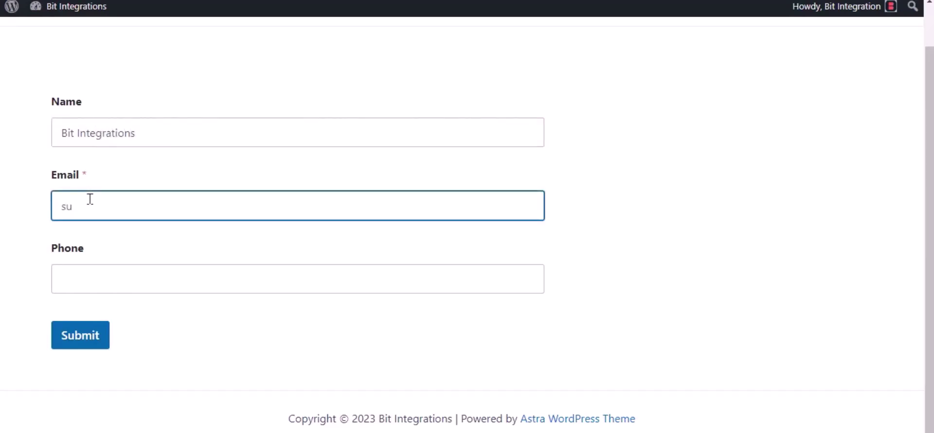
pyautogui.click(112, 288)
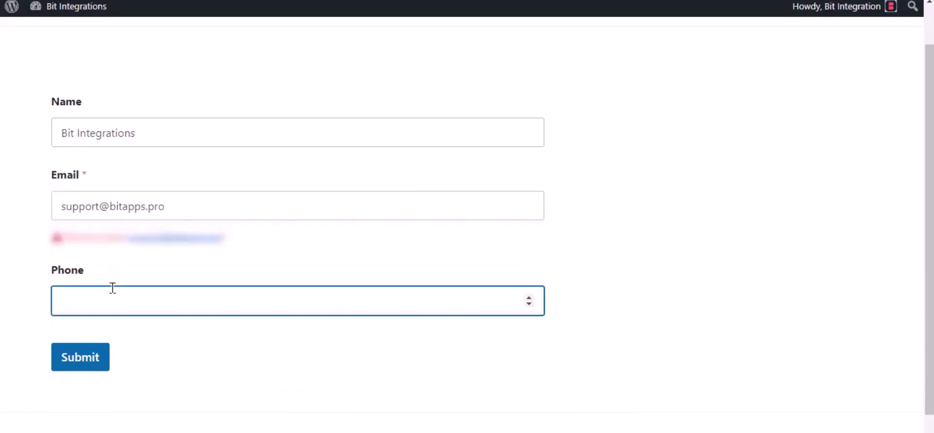
pyautogui.write('444555')
pyautogui.write('666')
pyautogui.click(77, 367)
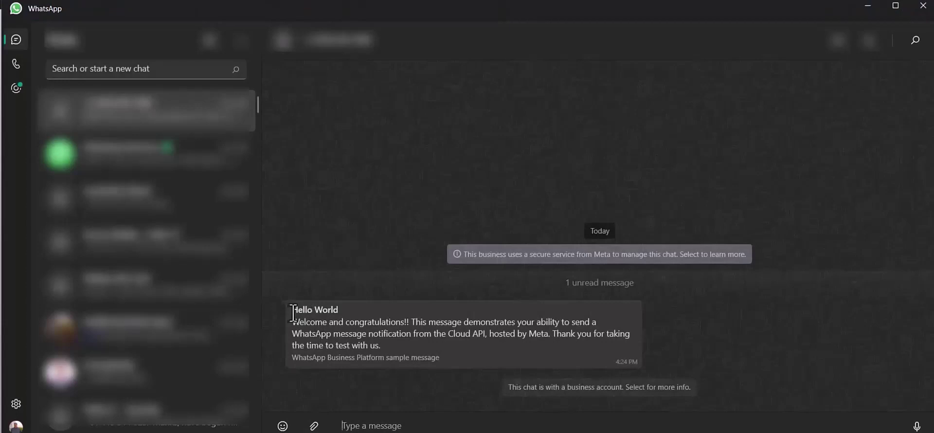
# - Select the received Hello World message text in the WhatsApp business chat
pyautogui.moveTo(294, 311); pyautogui.dragTo(469, 351)
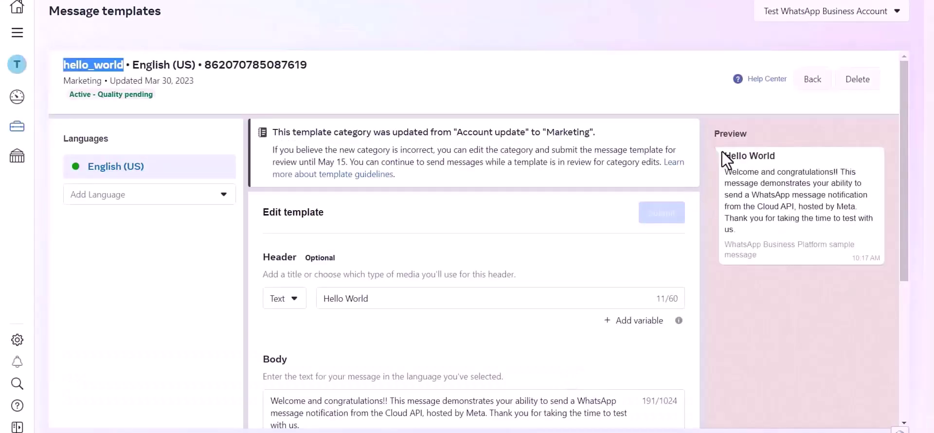
pyautogui.click(722, 151)
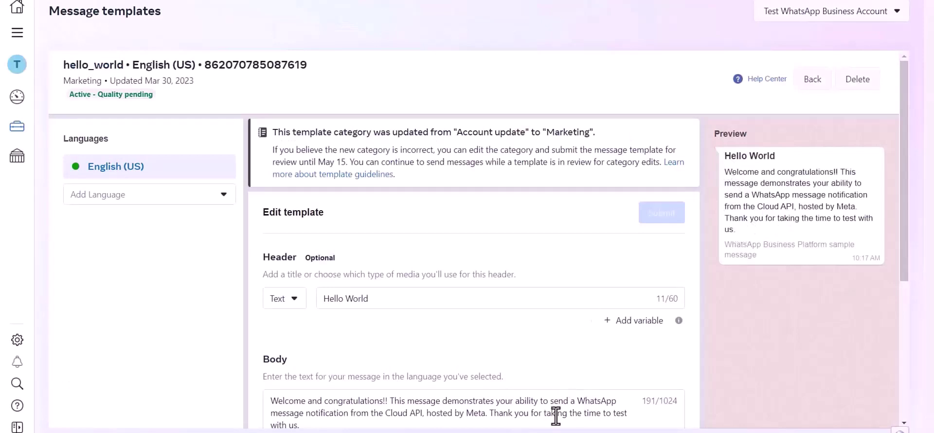